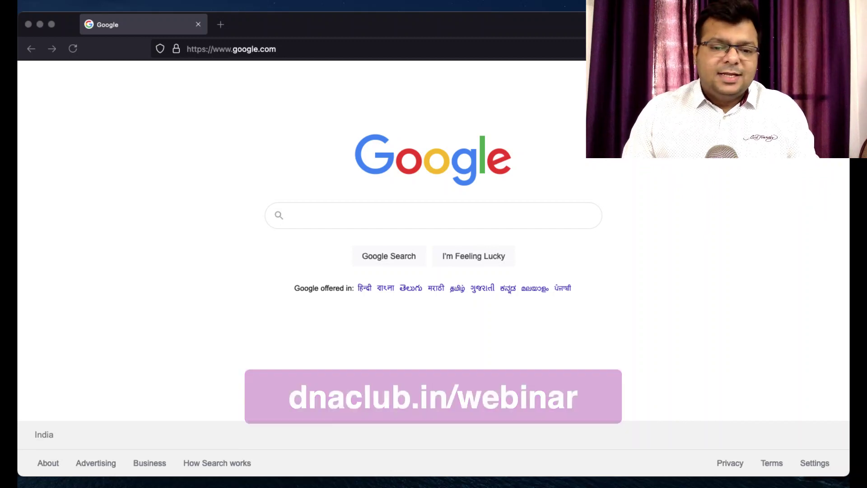
Step: Open the calendly.com website
click(324, 54)
text(calen)
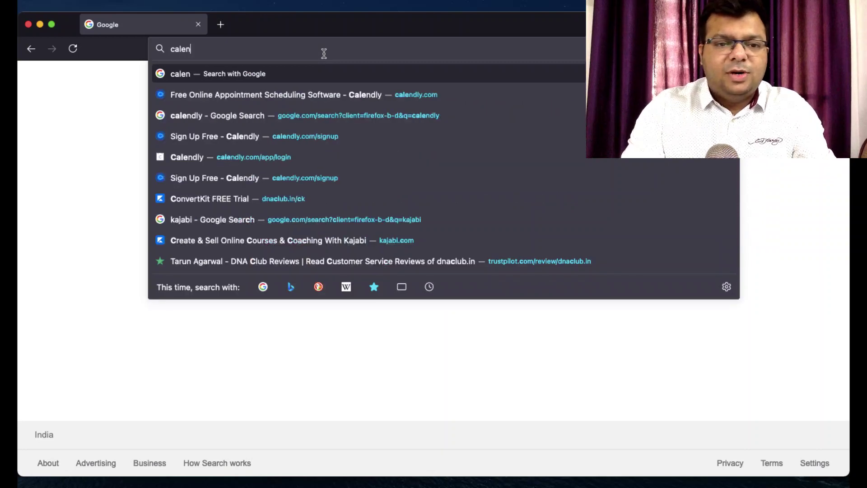
text(dly.co)
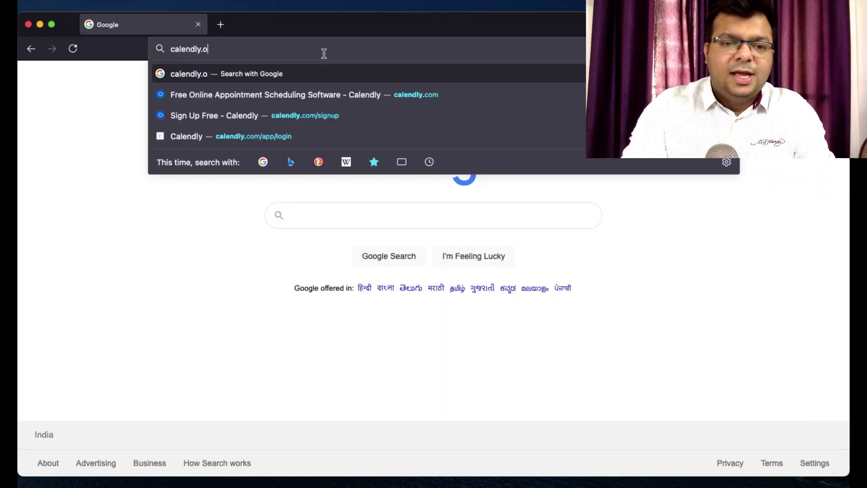
text(m)
key(Return)
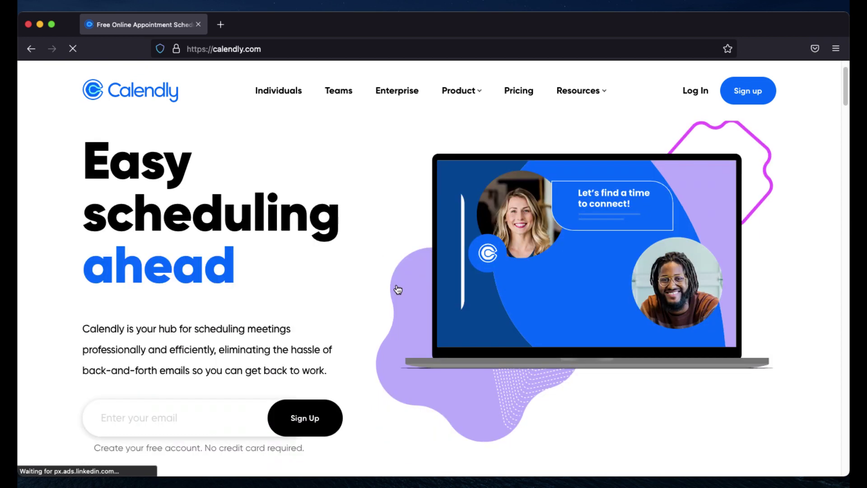
Step: Look through the Calendly home page to examine how the scheduling service works and what it offers
scroll(398, 290, down, 7)
scroll(398, 290, down, 10)
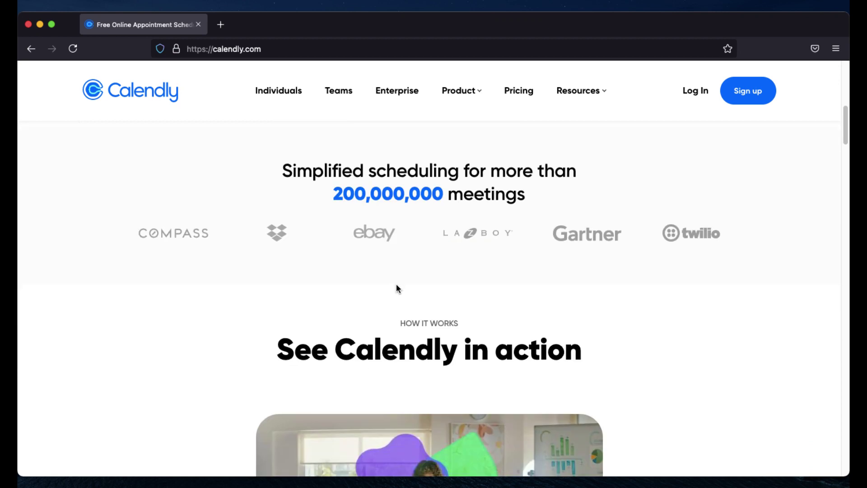
scroll(397, 289, down, 15)
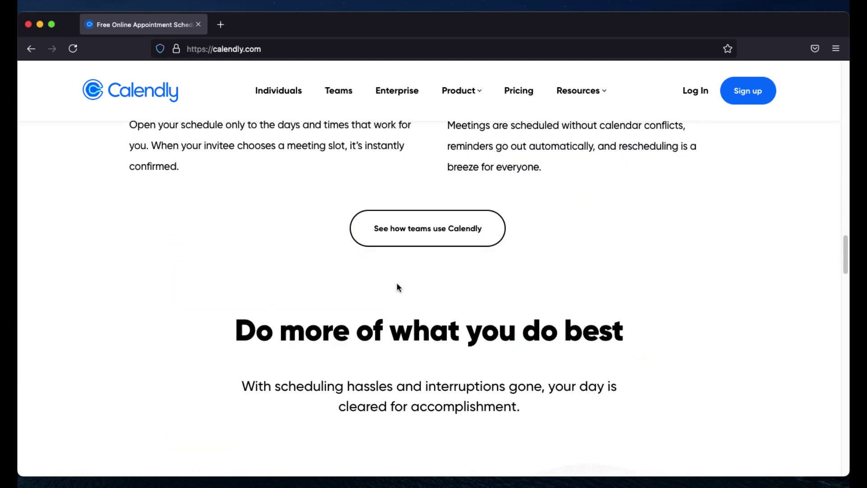
scroll(399, 288, up, 20)
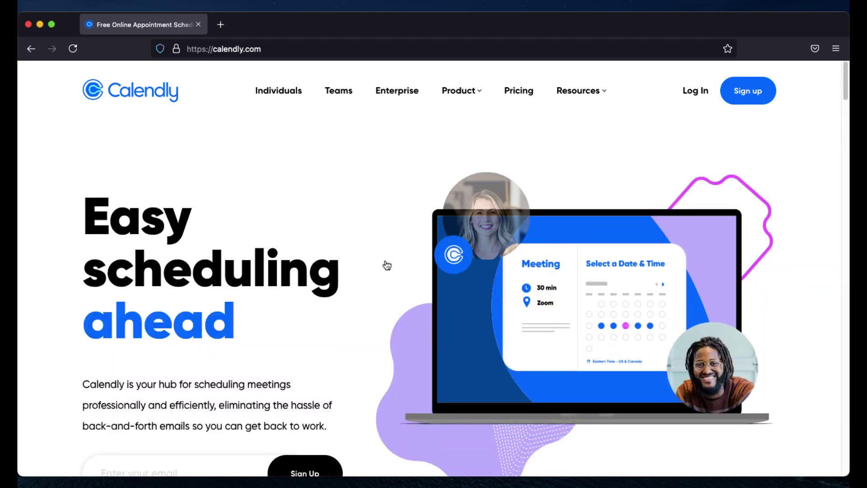
scroll(397, 296, down, 5)
scroll(398, 296, down, 17)
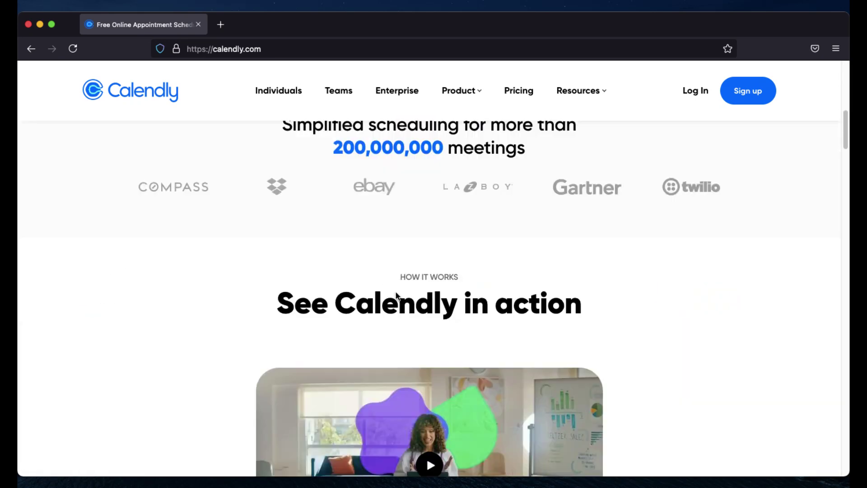
scroll(395, 294, down, 18)
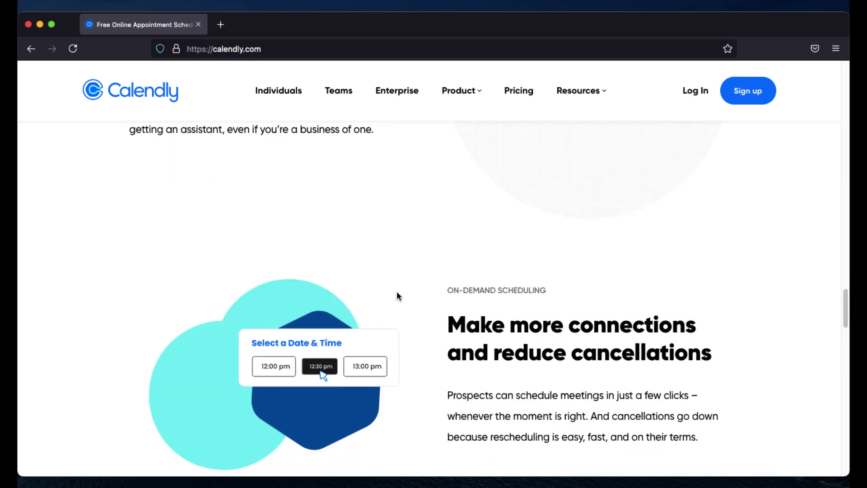
scroll(397, 296, up, 20)
scroll(397, 296, up, 8)
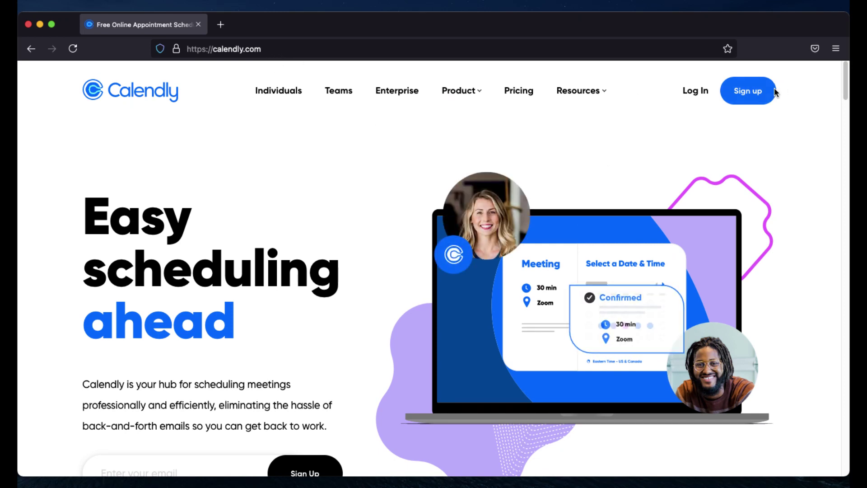
Step: Open the Calendly sign-up page and view the free account offer
click(745, 94)
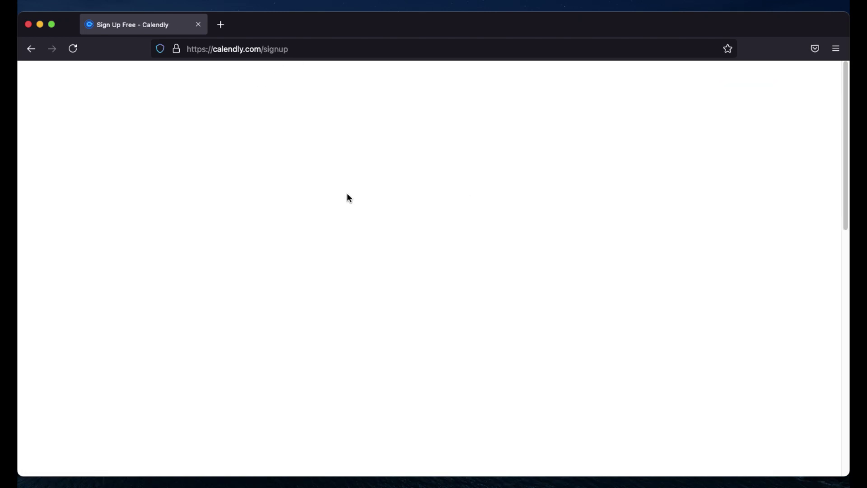
scroll(196, 354, down, 3)
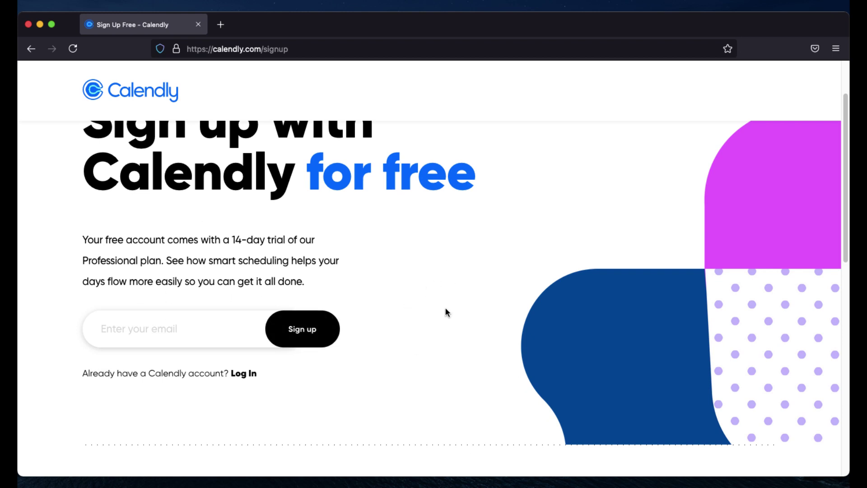
scroll(442, 316, up, 3)
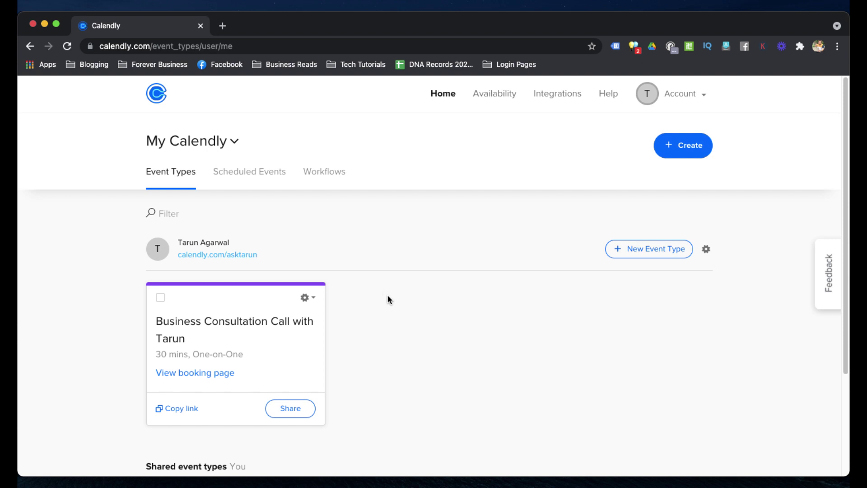
Step: Look over the event types dashboard and examine the workflow templates offered on the Workflows page
scroll(396, 306, down, 3)
scroll(397, 309, up, 3)
scroll(329, 225, down, 1)
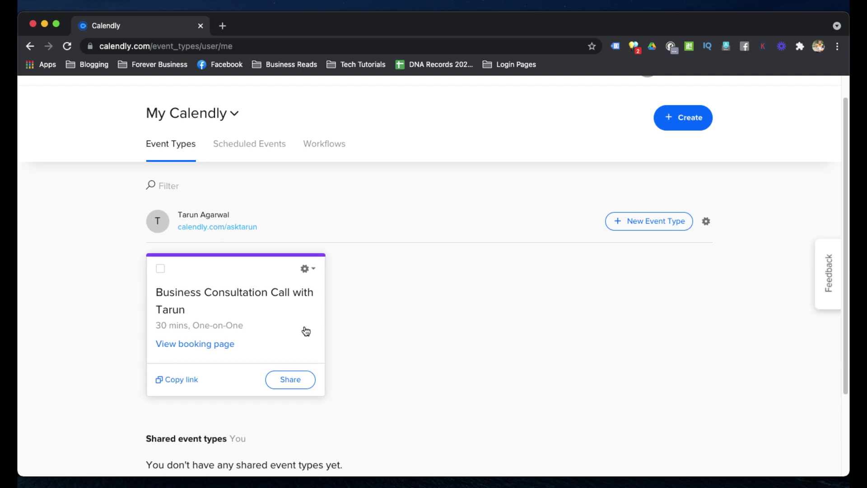
scroll(183, 115, up, 2)
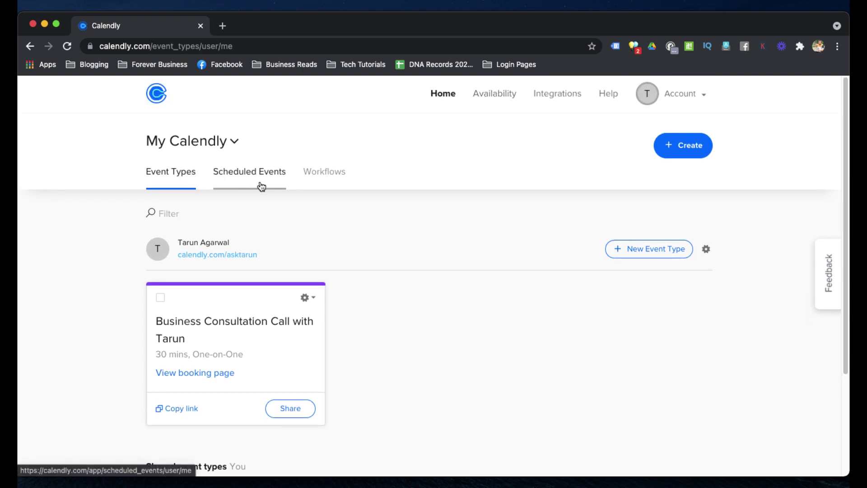
click(340, 185)
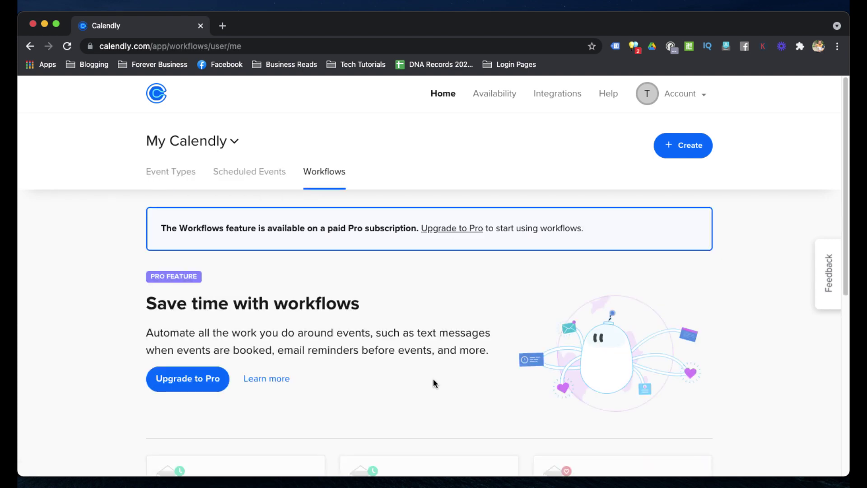
scroll(432, 378, down, 3)
scroll(434, 378, up, 3)
scroll(402, 361, down, 1)
scroll(406, 364, down, 6)
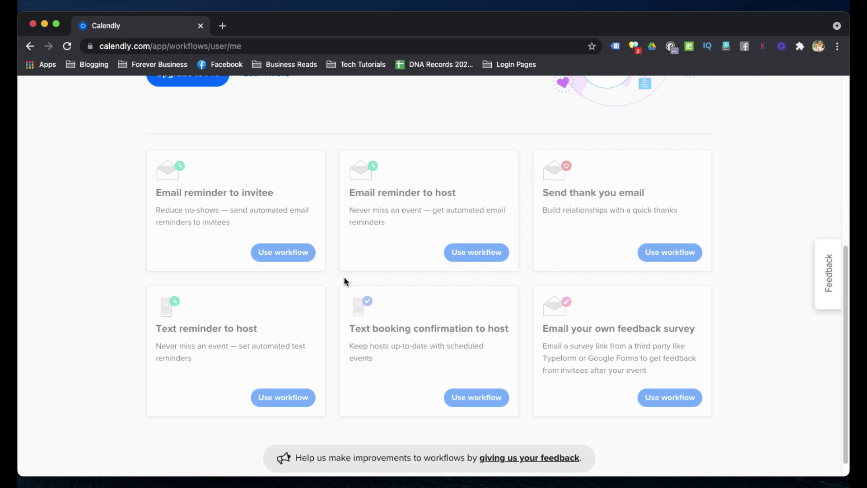
scroll(335, 291, down, 1)
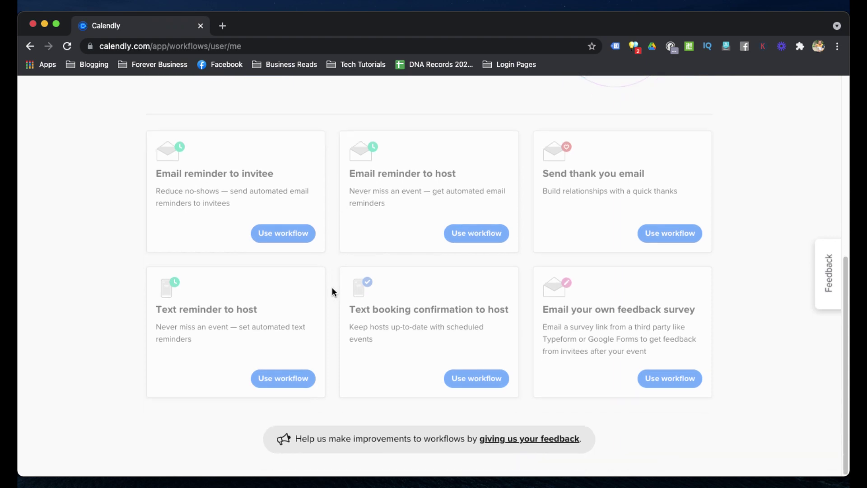
scroll(333, 293, up, 8)
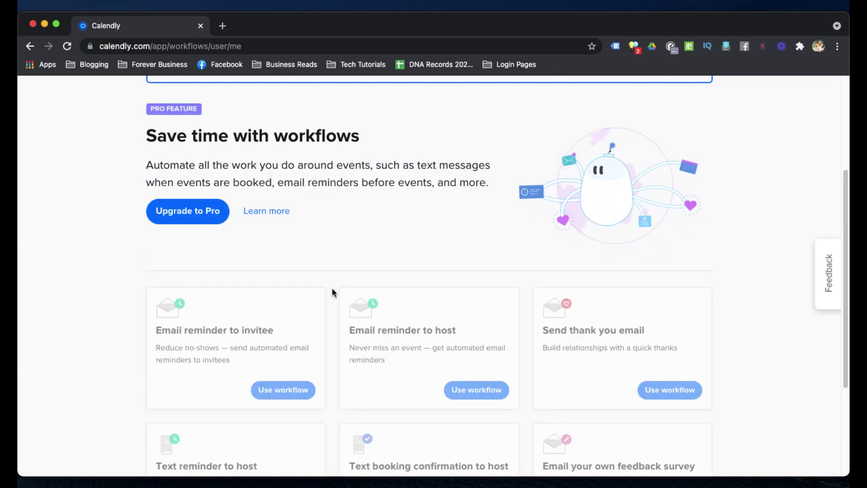
scroll(333, 330, down, 8)
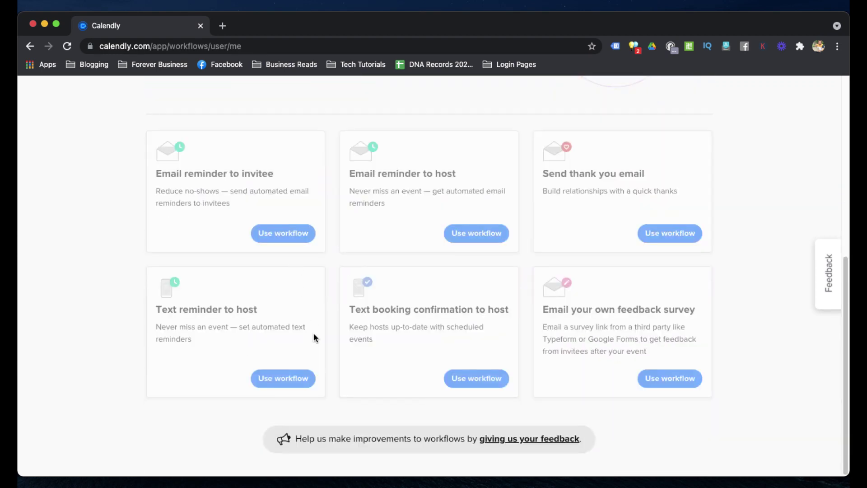
scroll(363, 307, up, 15)
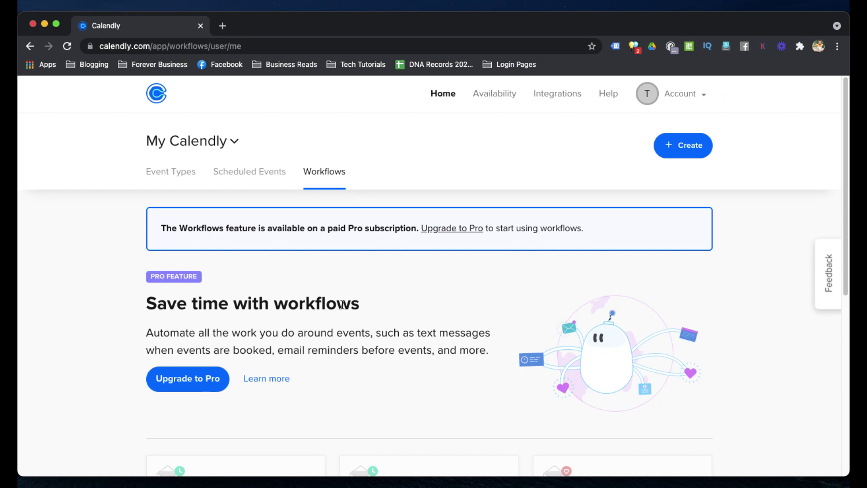
scroll(325, 402, down, 7)
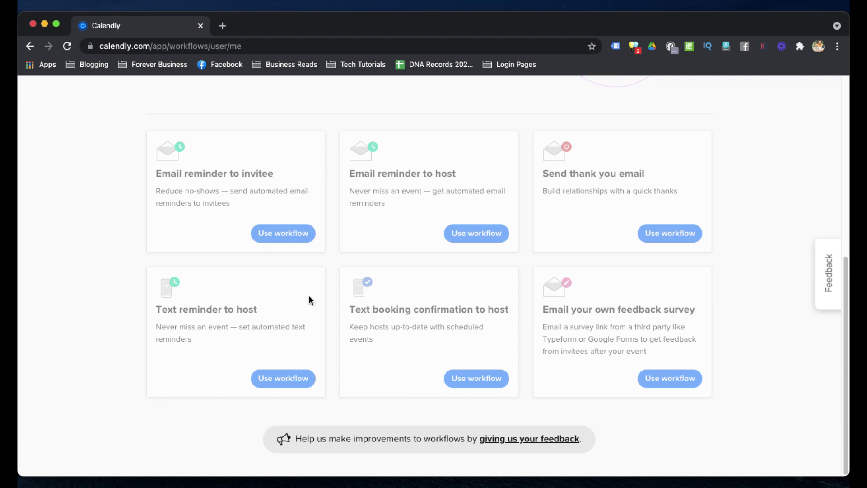
scroll(335, 271, up, 7)
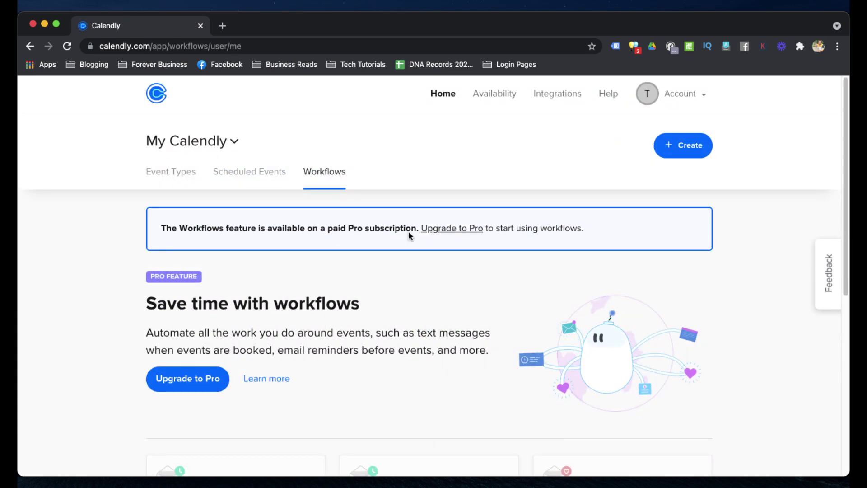
Step: Return to the event types and open the 30-minute Business Consultation Call event for editing
click(180, 171)
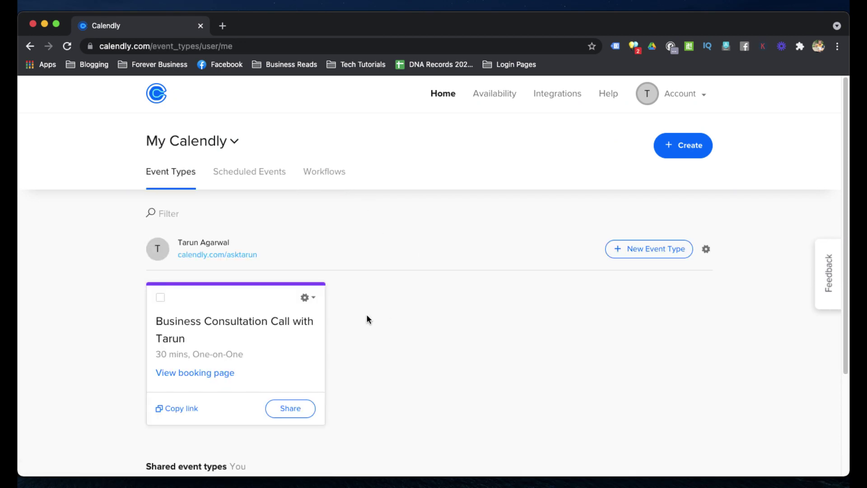
scroll(411, 336, down, 2)
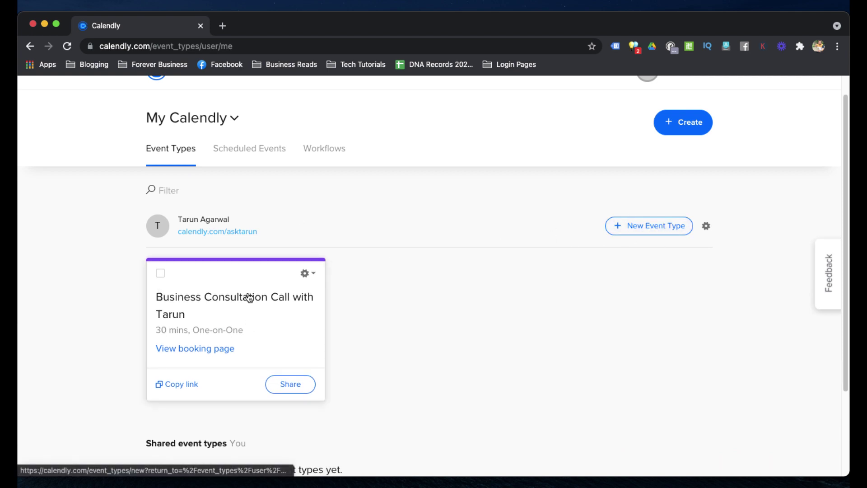
scroll(246, 310, down, 1)
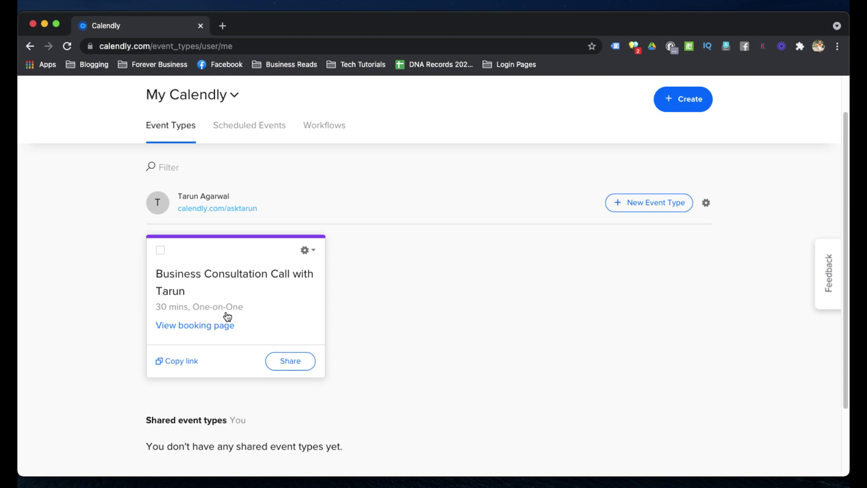
click(305, 253)
click(290, 279)
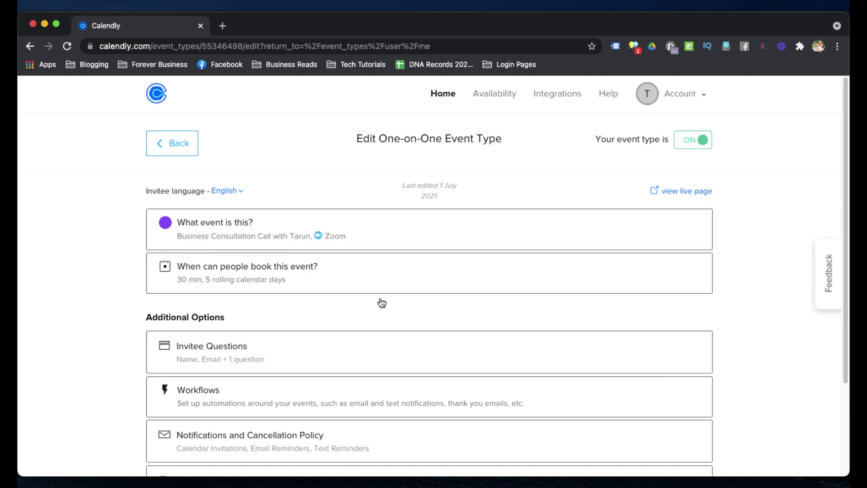
Step: Expand the "What event is this?" section and review the event name, location, description, link and color
click(268, 237)
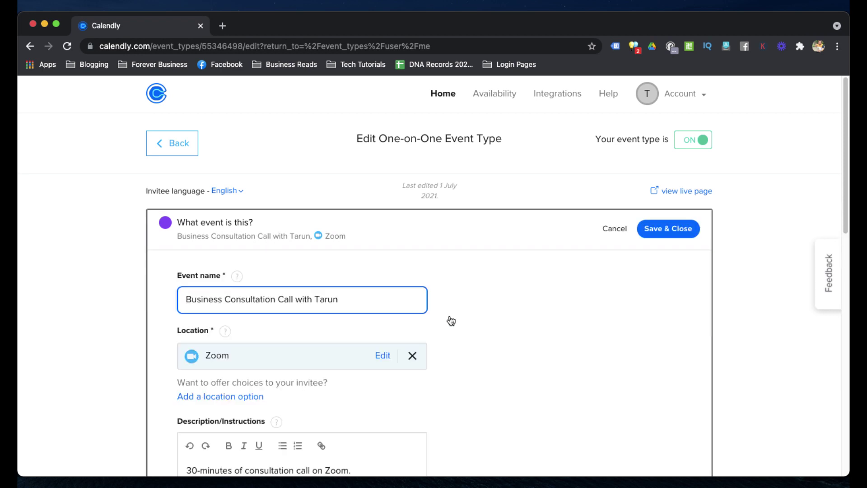
scroll(482, 314, down, 2)
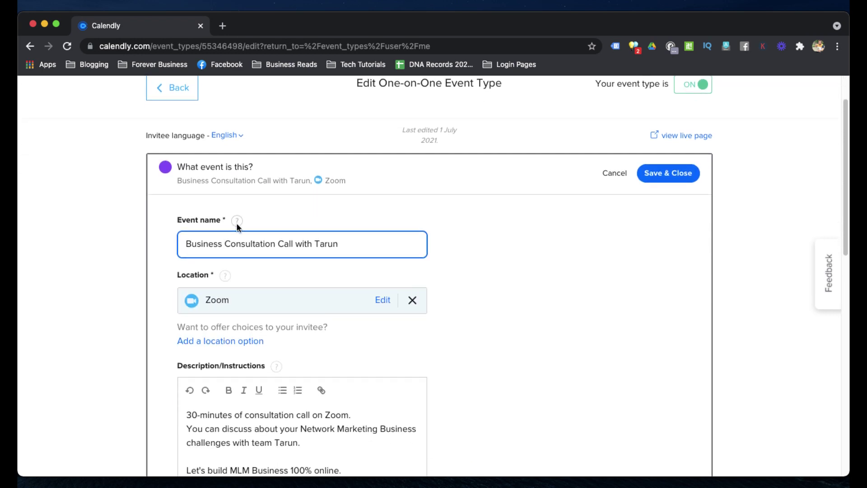
scroll(361, 246, down, 1)
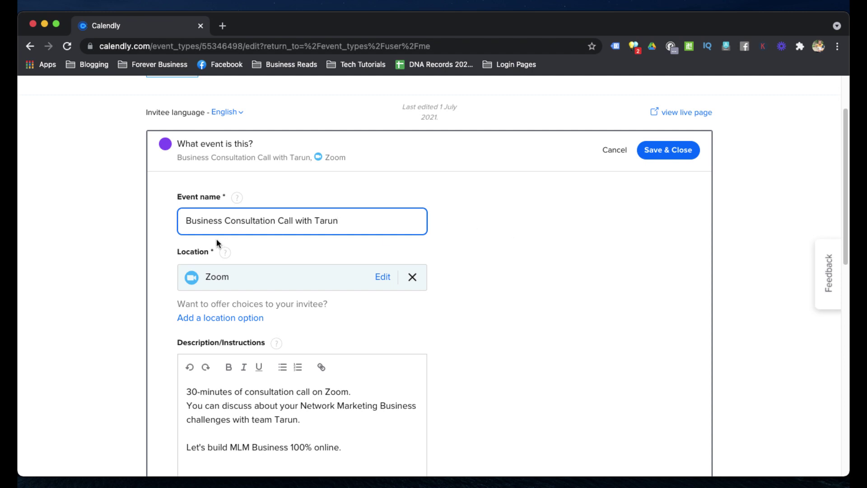
drag(184, 223, 344, 223)
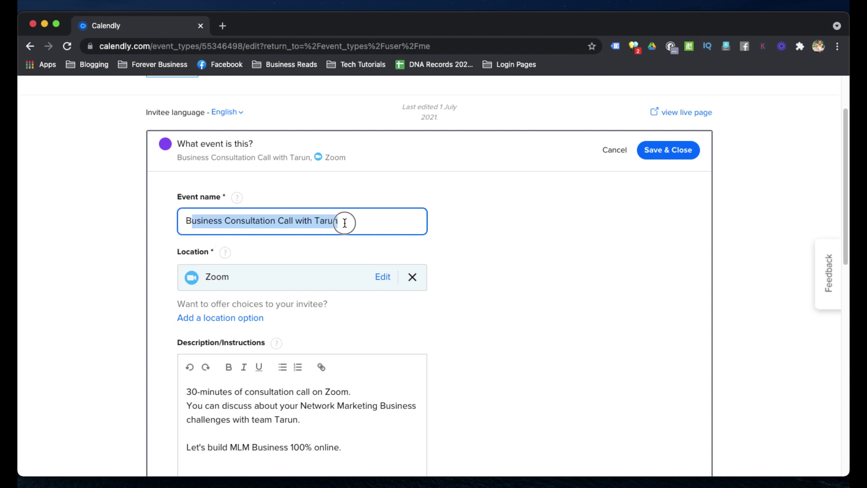
click(369, 221)
scroll(407, 355, down, 2)
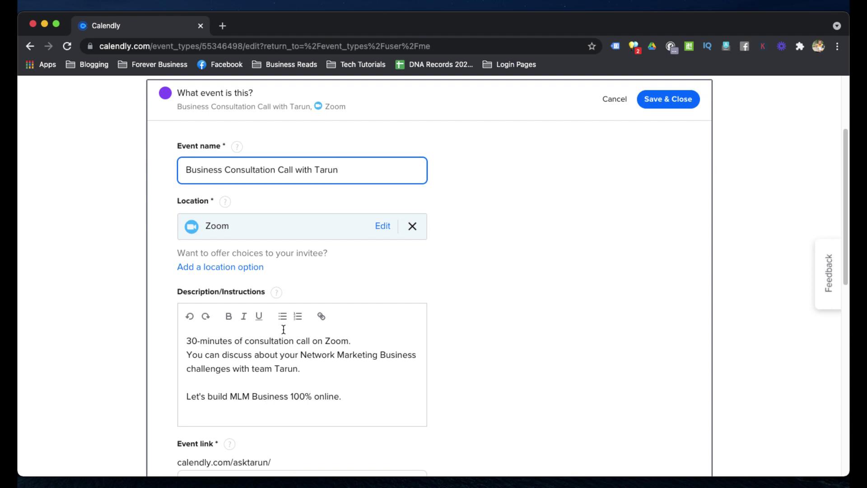
scroll(284, 329, down, 4)
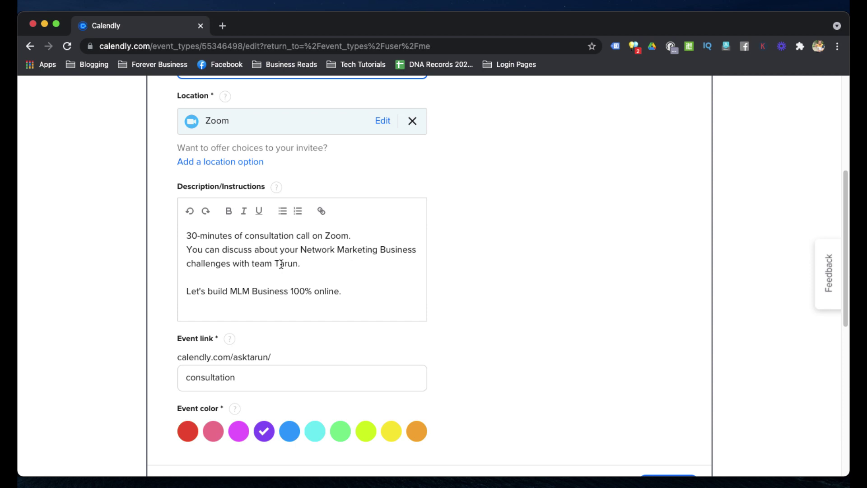
Step: Remove the word "team" before the host's name in the event description
double_click(262, 264)
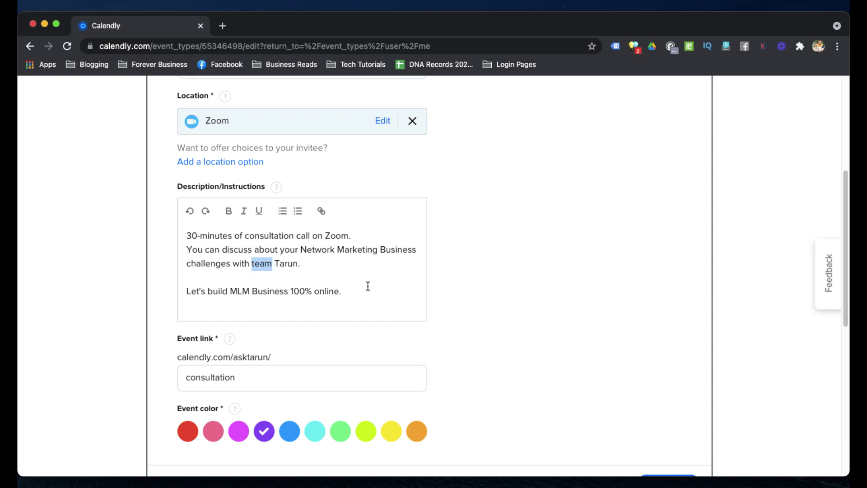
key(BackSpace)
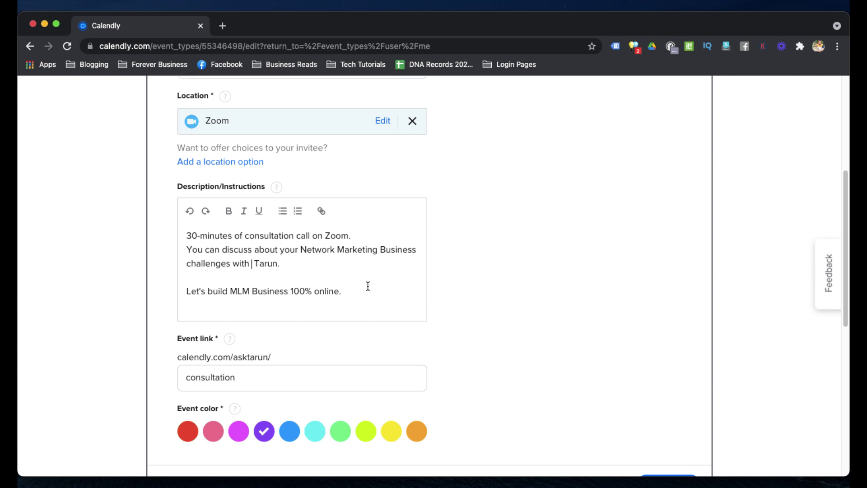
key(BackSpace)
click(362, 295)
scroll(452, 296, up, 5)
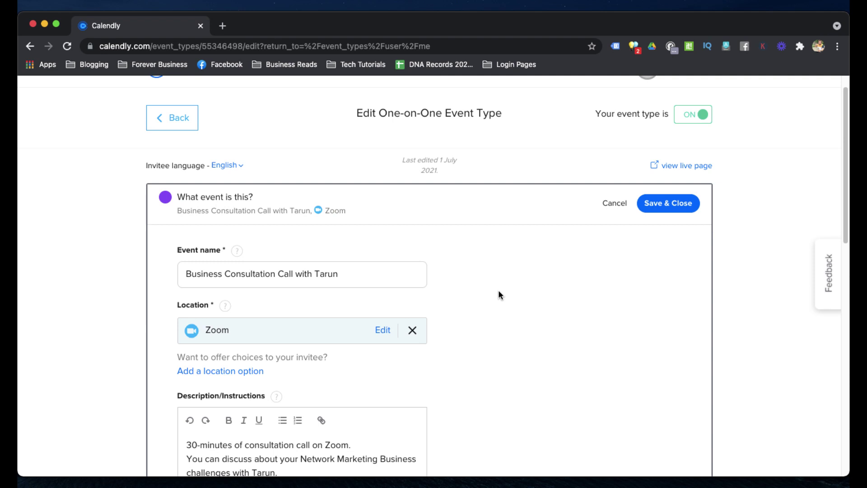
Step: Review the event's name, Zoom location and description, and highlight the event link's base address above the custom link ending
scroll(499, 312, down, 2)
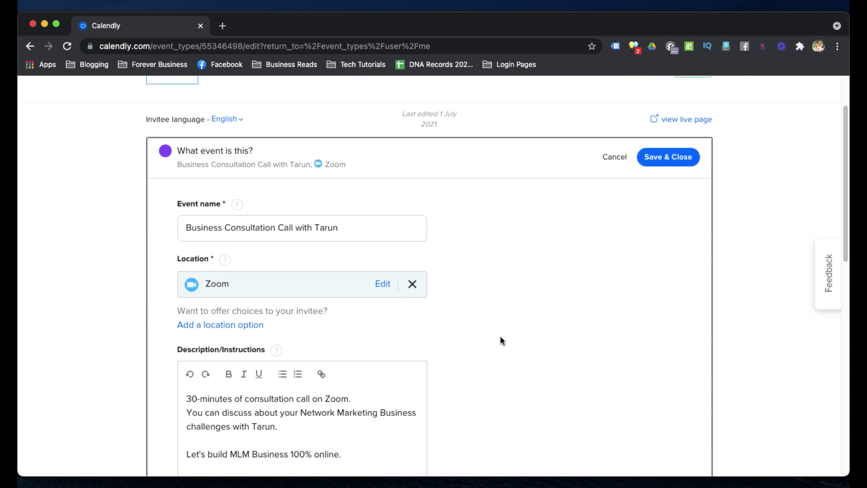
scroll(315, 251, down, 1)
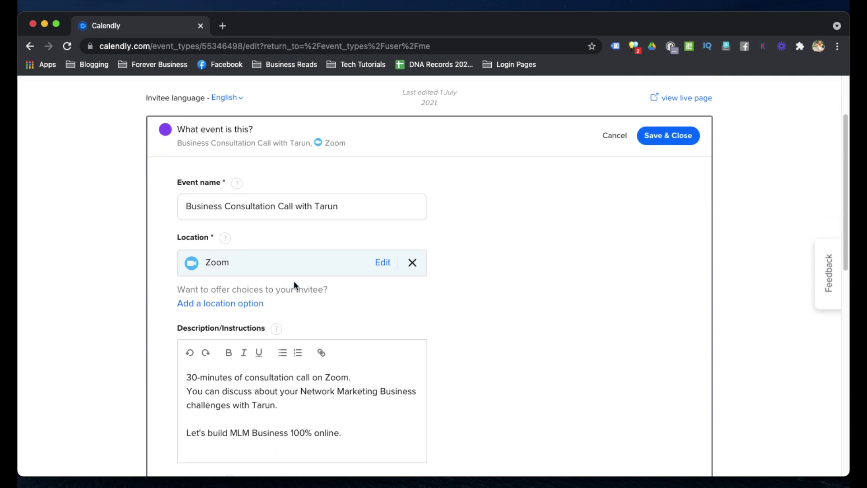
scroll(294, 281, down, 3)
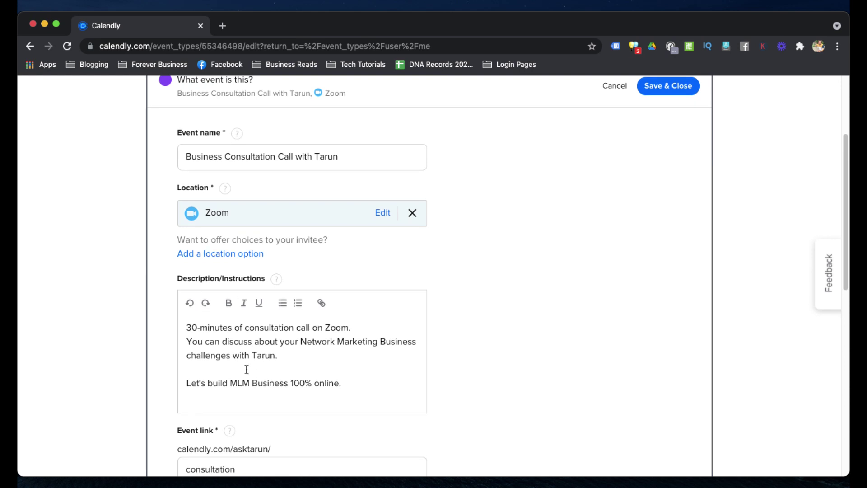
scroll(246, 369, down, 5)
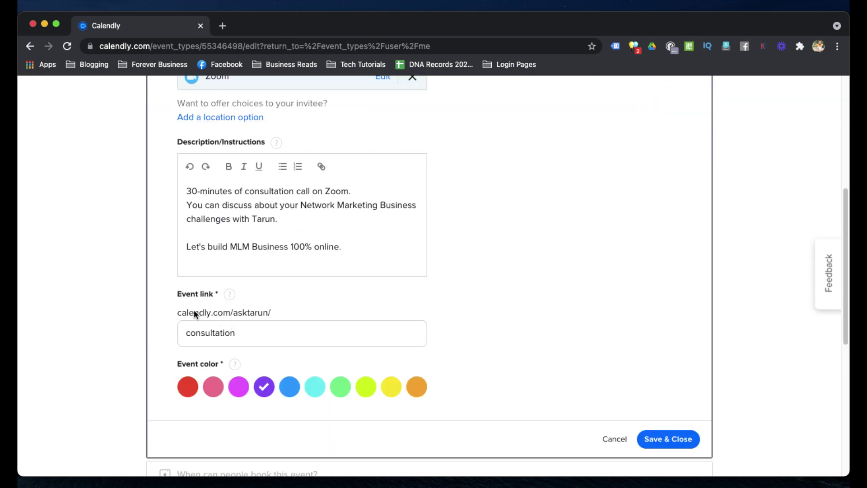
drag(184, 311, 268, 312)
click(238, 335)
click(505, 309)
scroll(506, 309, up, 3)
scroll(510, 312, down, 8)
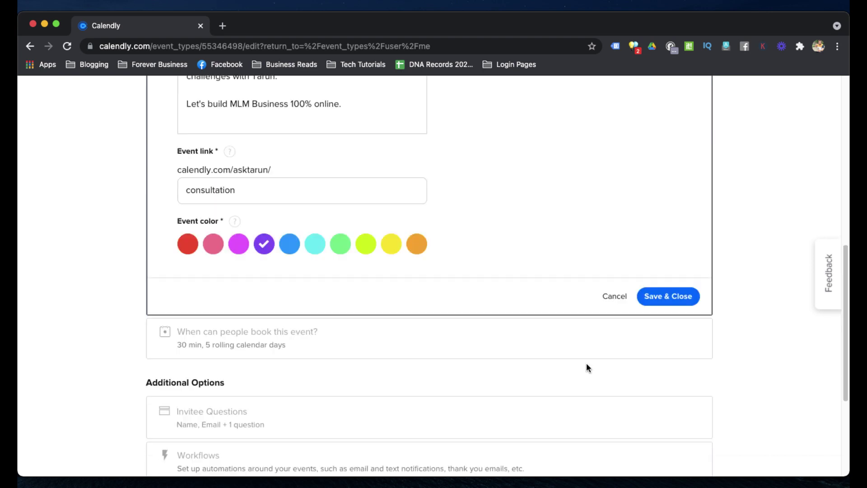
Step: Save the event details and expand the "When can people book this event?" section
click(662, 197)
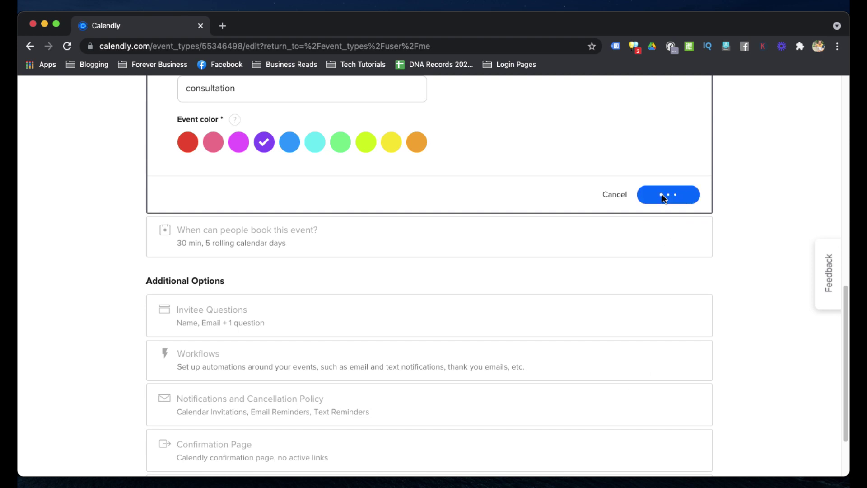
scroll(254, 327, up, 3)
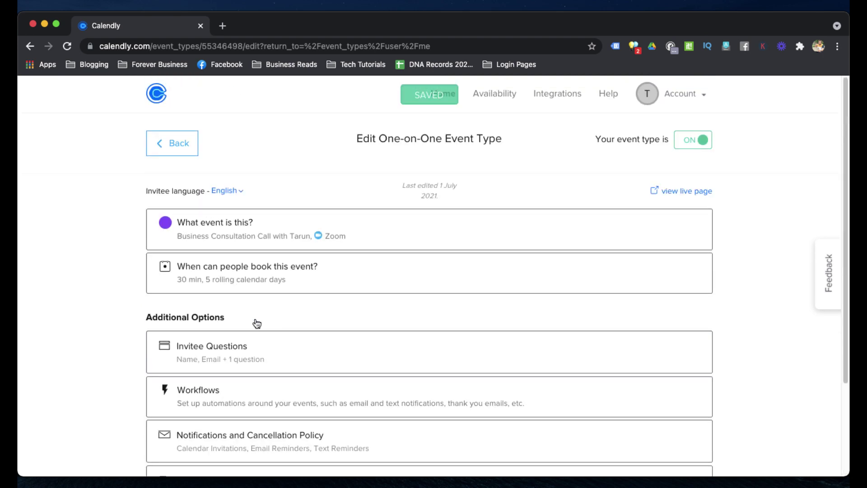
click(295, 271)
scroll(393, 335, down, 3)
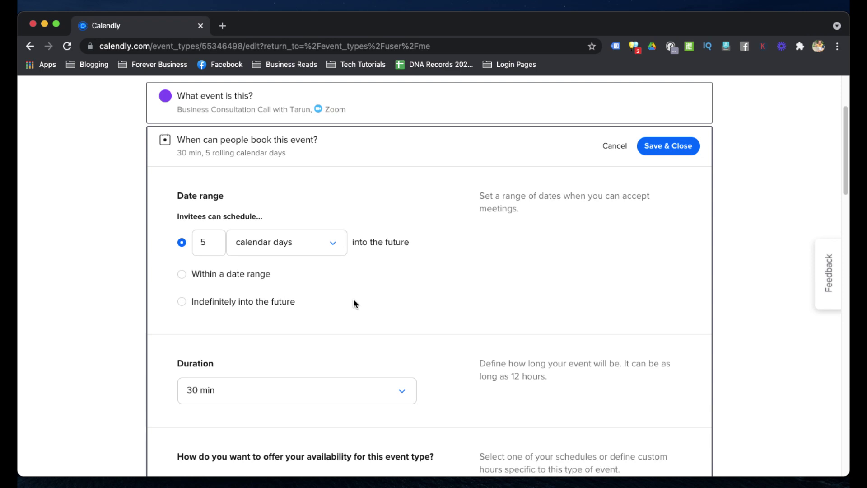
Step: Check the calendar-days date range, the duration and the availability options for the event
click(215, 244)
key(BackSpace)
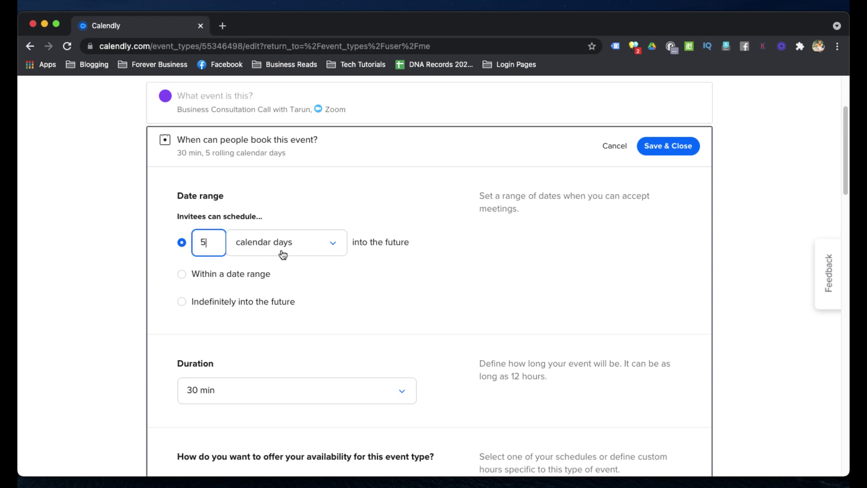
click(457, 294)
scroll(477, 324, down, 2)
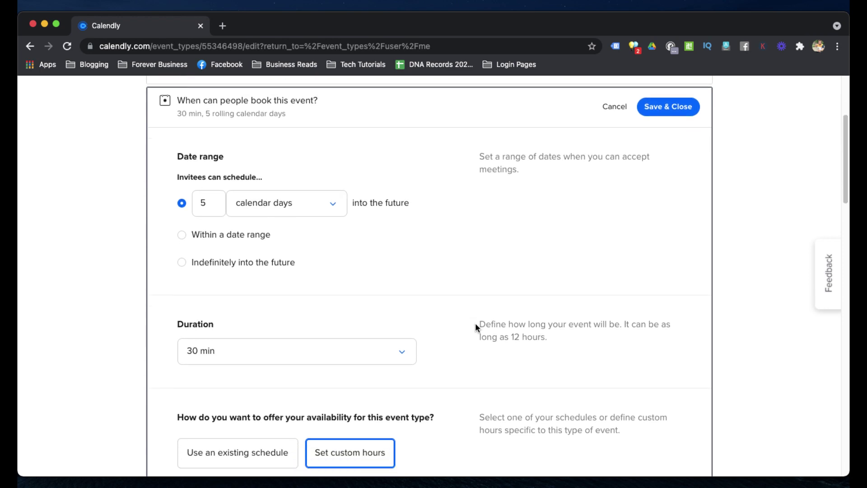
scroll(476, 322, down, 3)
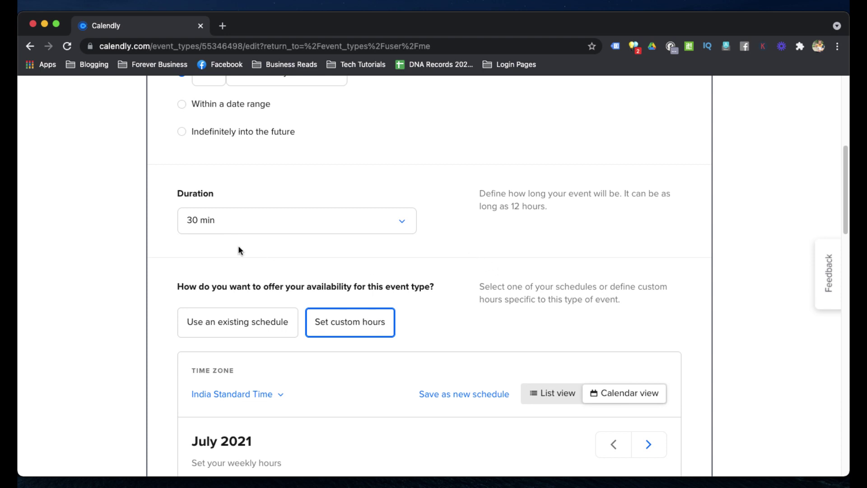
scroll(253, 277, down, 1)
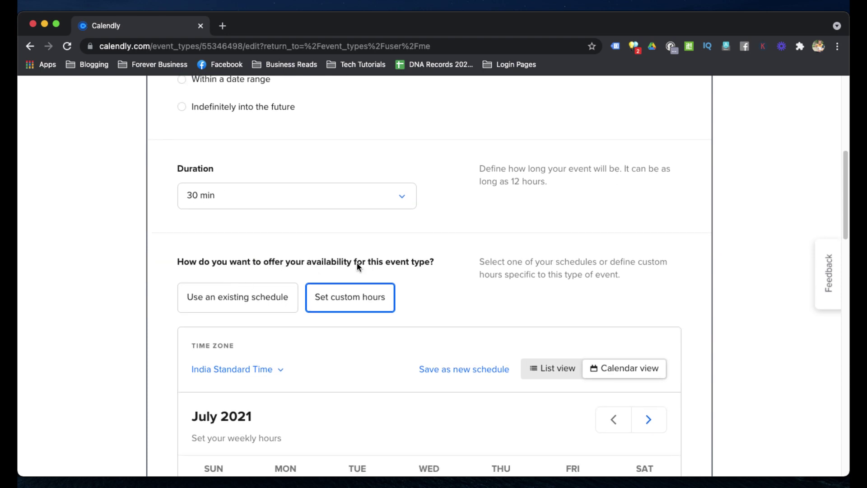
scroll(367, 322, down, 4)
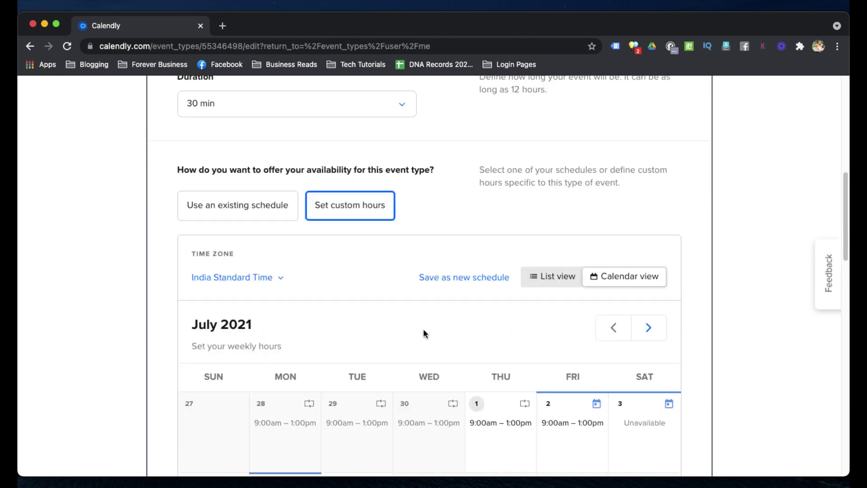
Step: Preview the existing Working hours schedule for the event and switch back to custom hours
click(239, 207)
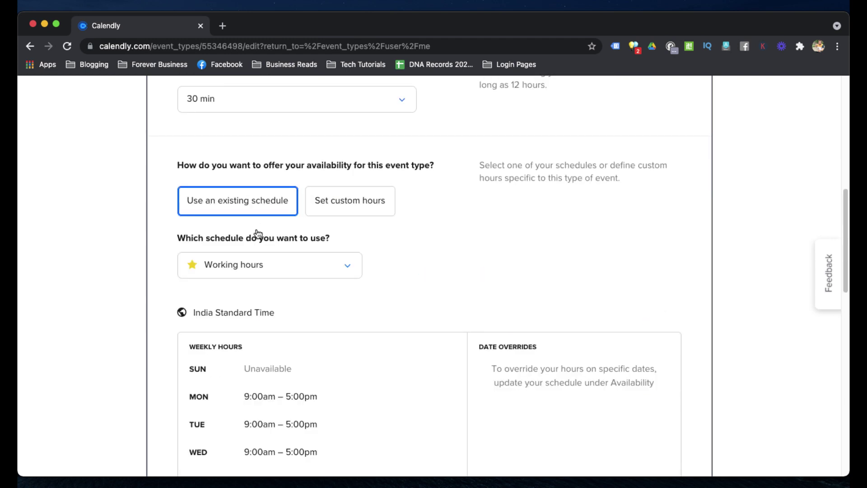
scroll(372, 333, down, 6)
scroll(349, 269, up, 1)
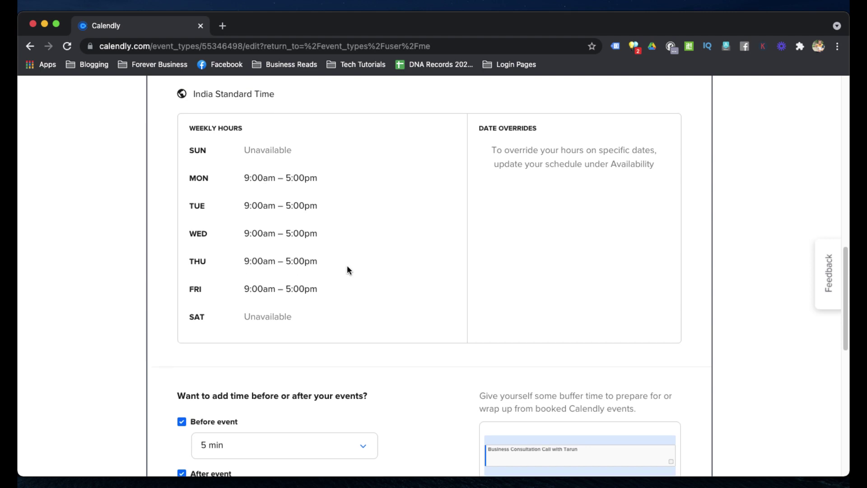
scroll(361, 356, up, 5)
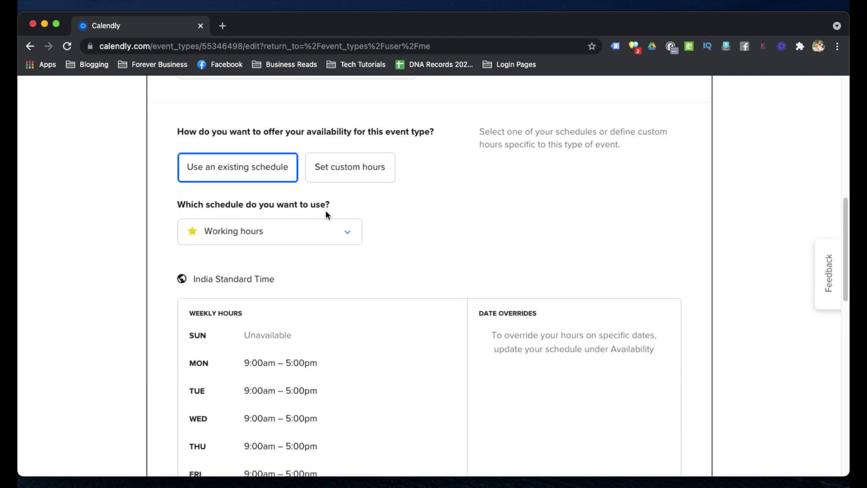
click(340, 171)
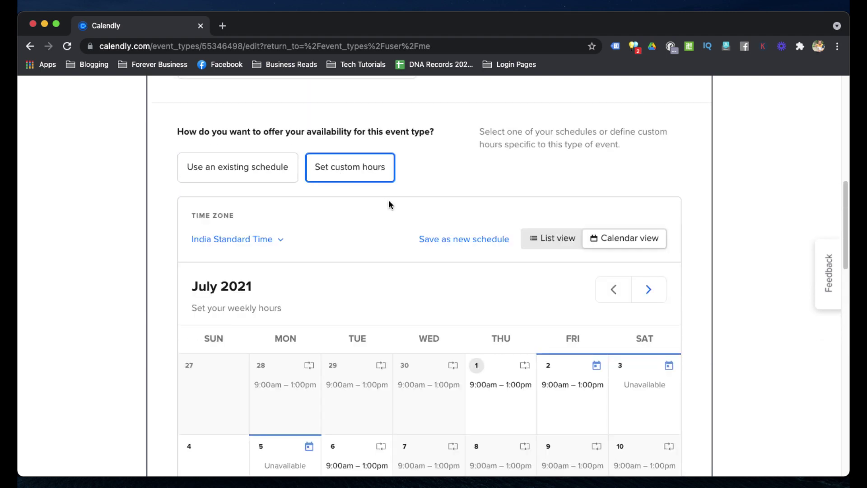
Step: Examine the daily custom hours in the July 2021 calendar
scroll(662, 297, down, 10)
scroll(550, 315, up, 4)
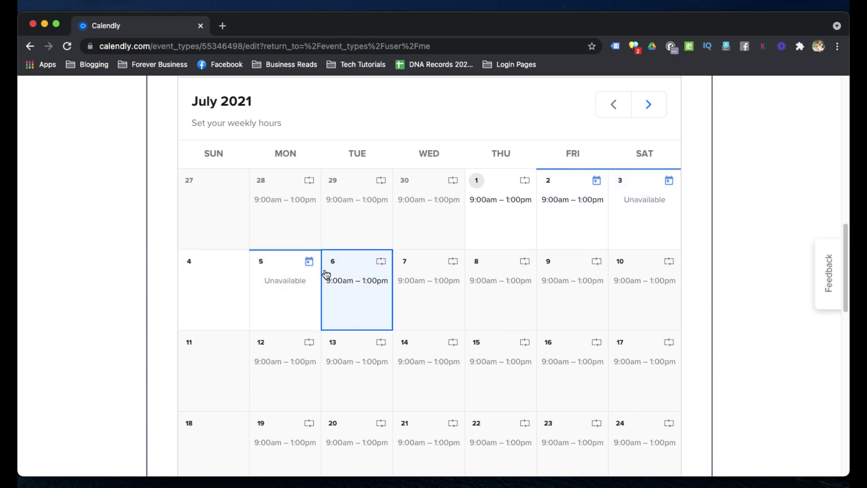
scroll(208, 379, down, 3)
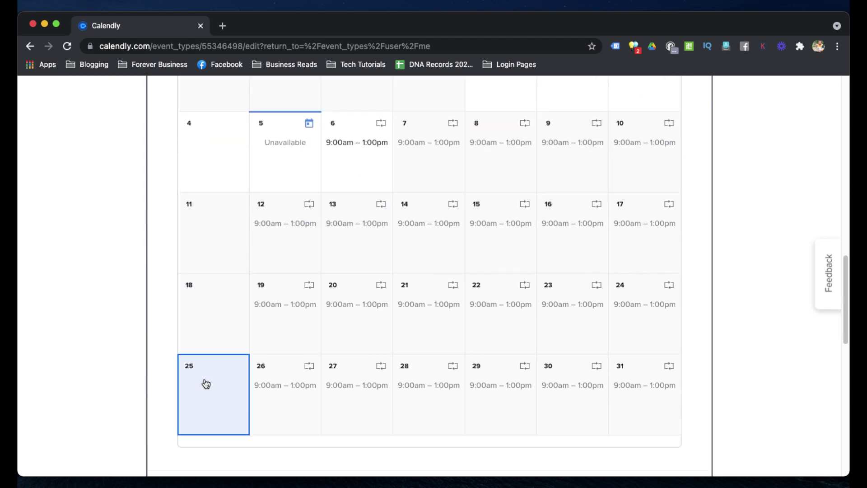
scroll(206, 383, up, 4)
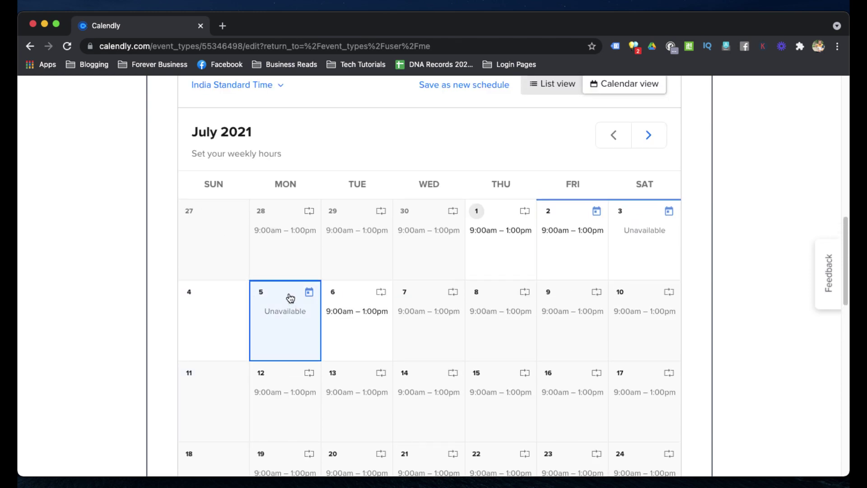
Step: Open the date-specific hours editor for Thursday, July 8, and cancel it
click(509, 314)
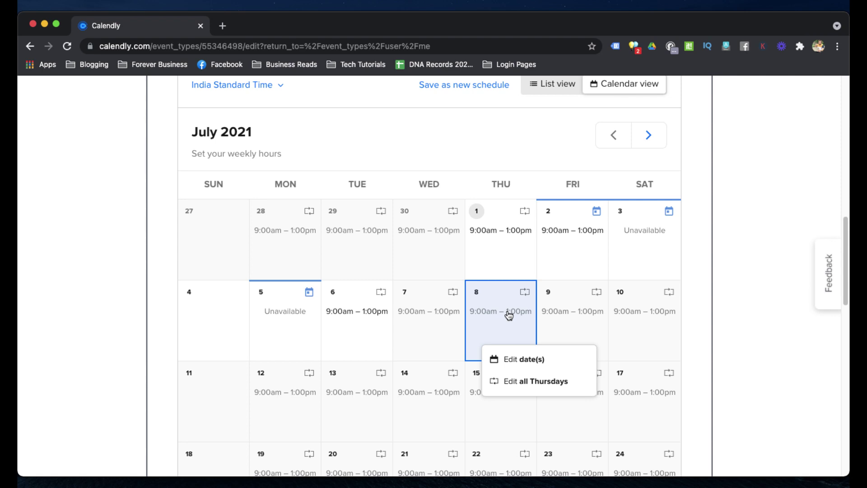
click(513, 360)
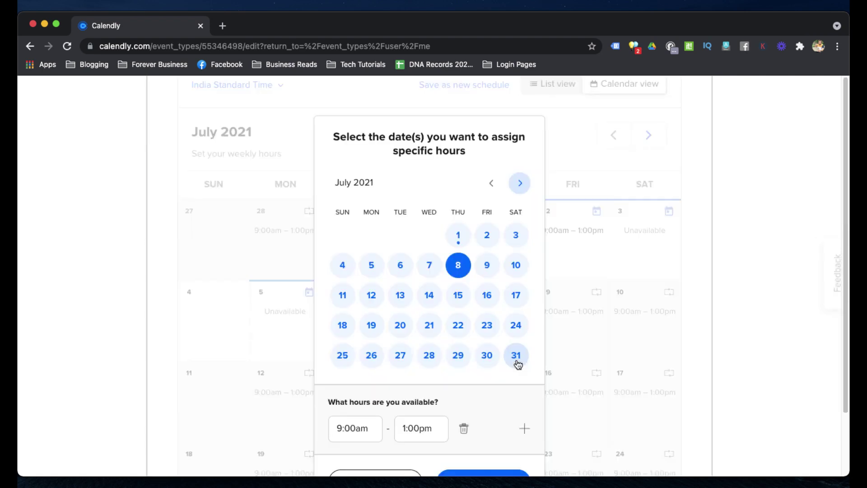
scroll(504, 365, down, 3)
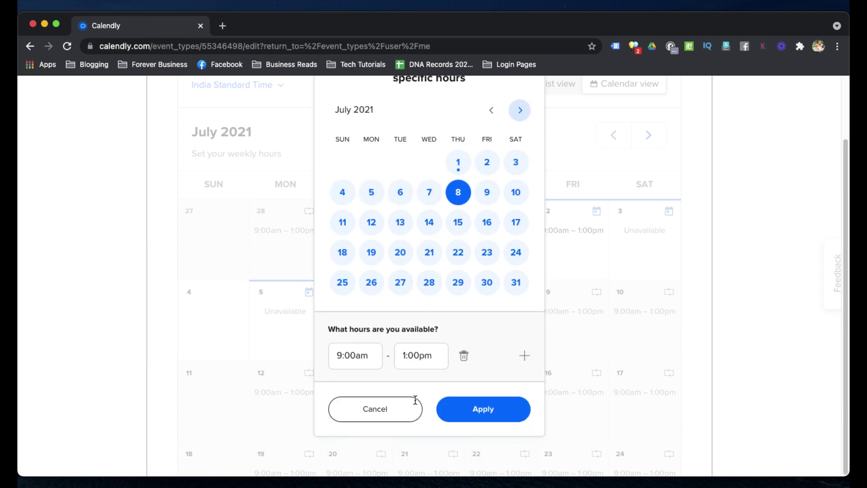
click(401, 410)
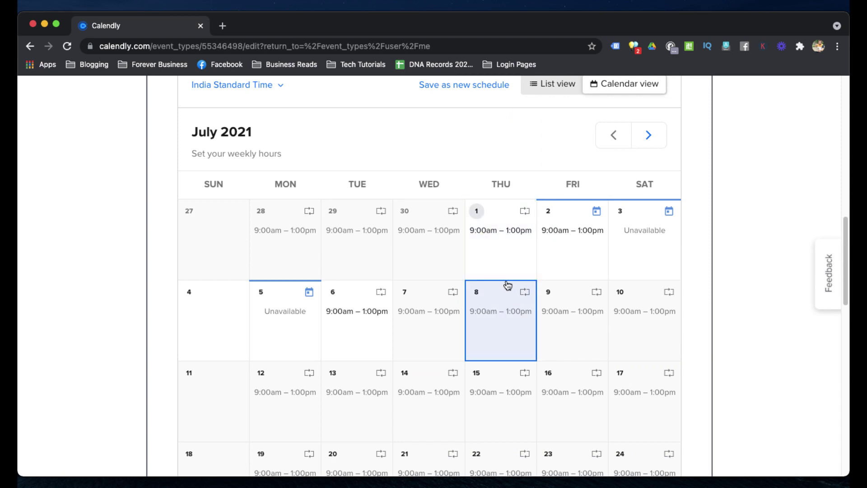
Step: Look over the remaining July weeks and the time zone and view options of the custom schedule
scroll(499, 343, down, 3)
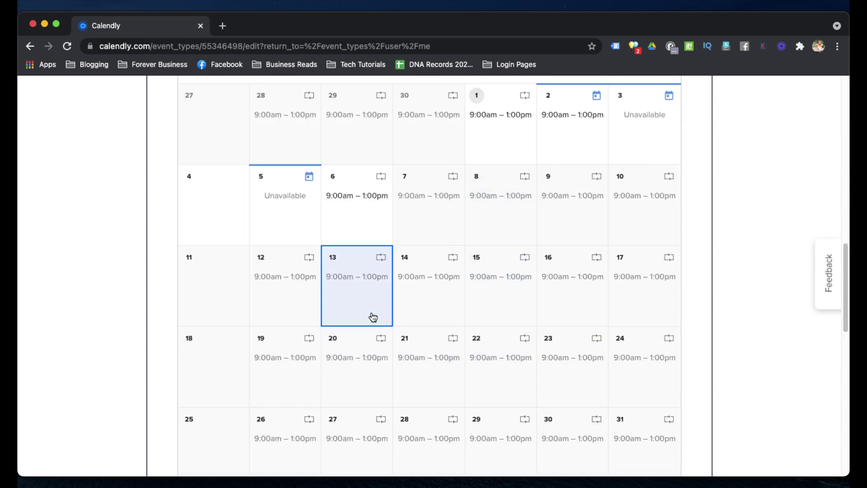
scroll(373, 317, up, 4)
scroll(581, 354, down, 3)
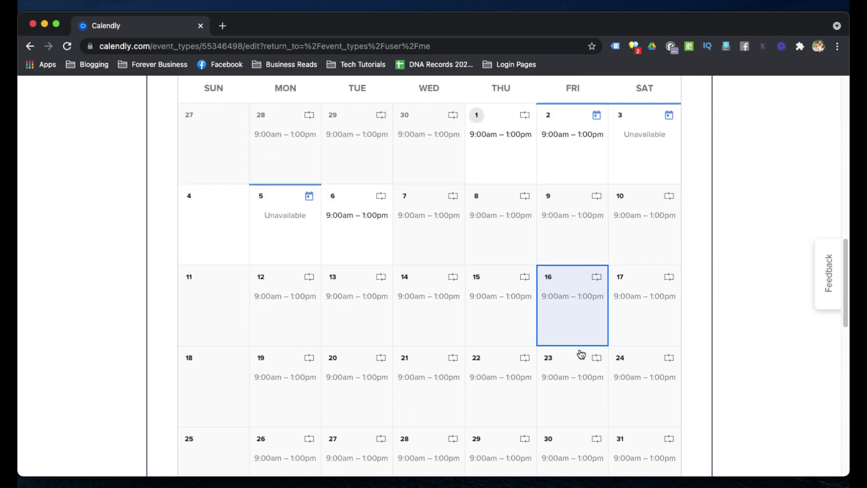
scroll(582, 354, down, 3)
scroll(581, 359, up, 7)
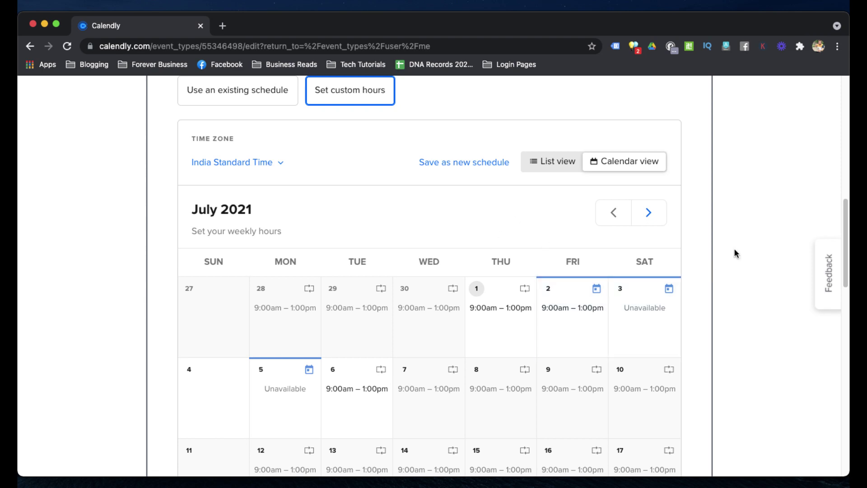
Step: Examine the buffer time settings before and after the event
scroll(735, 250, down, 3)
scroll(735, 251, down, 8)
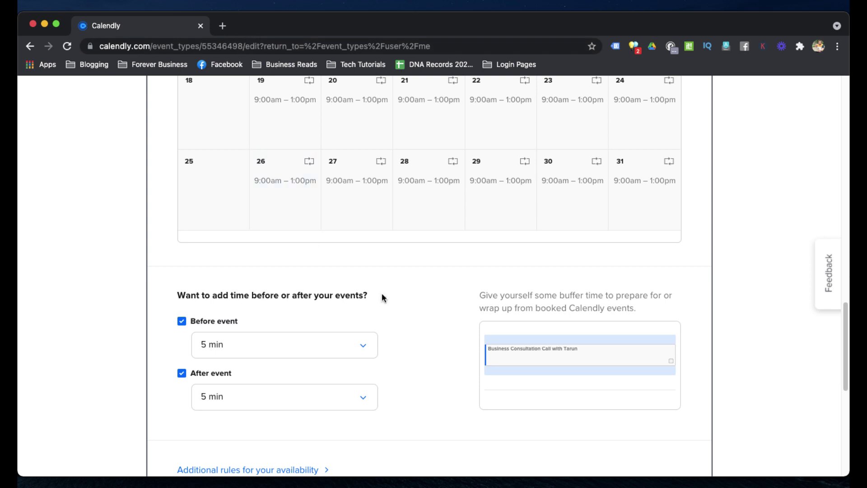
scroll(232, 293, down, 1)
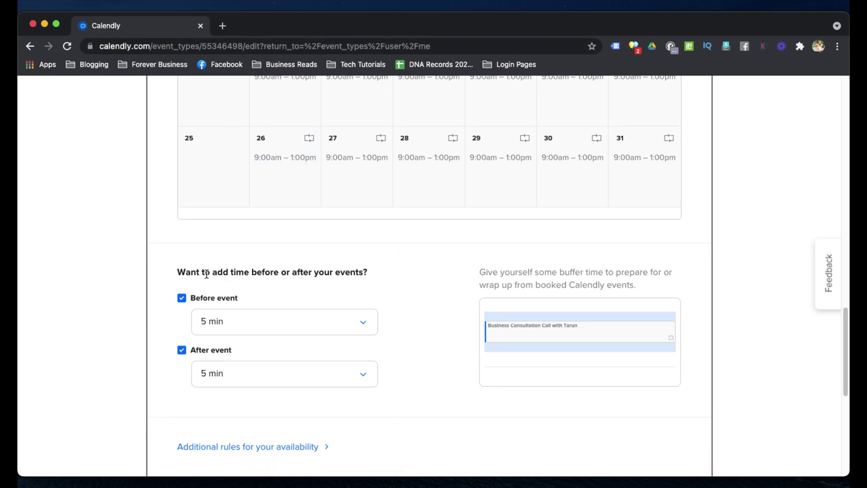
drag(206, 275, 290, 275)
click(290, 274)
scroll(421, 323, down, 3)
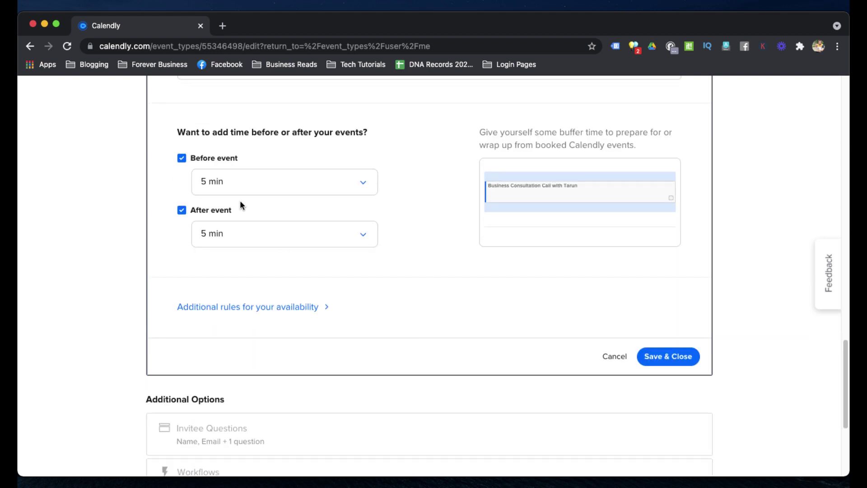
Step: Expand the additional availability rules and review the start time increments, scheduling conditions and time zone display
click(244, 311)
scroll(391, 318, down, 3)
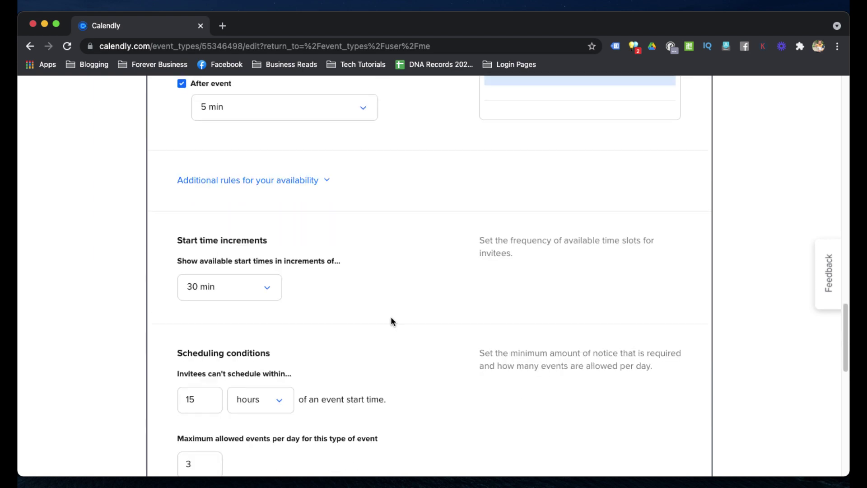
scroll(393, 319, down, 1)
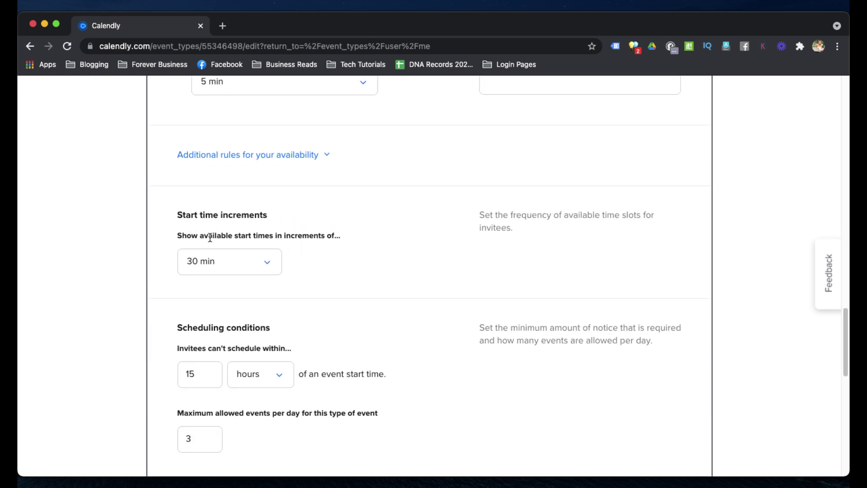
drag(291, 236, 341, 236)
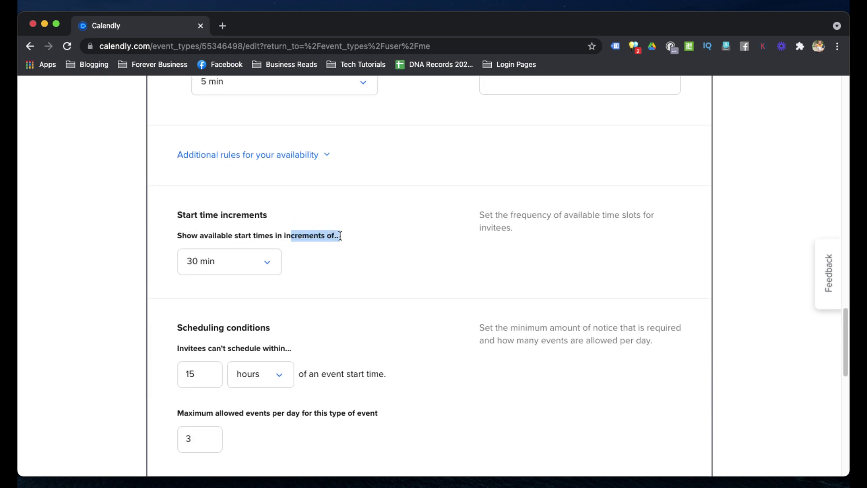
click(450, 329)
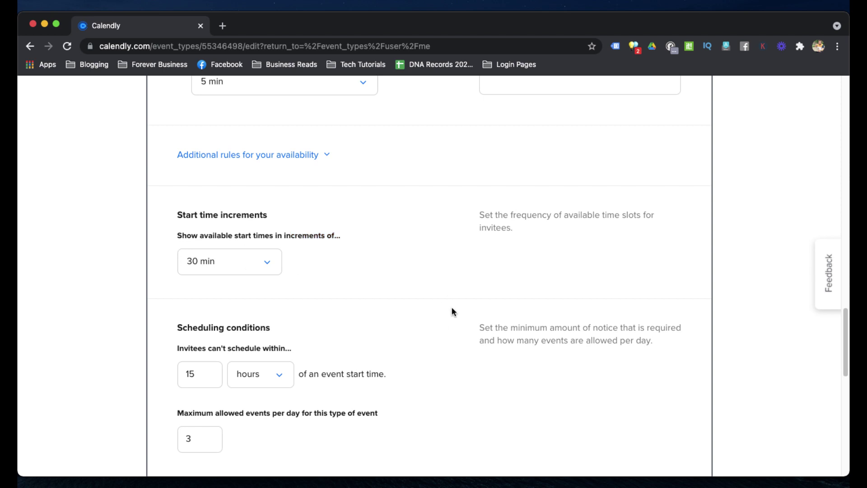
scroll(451, 311, down, 3)
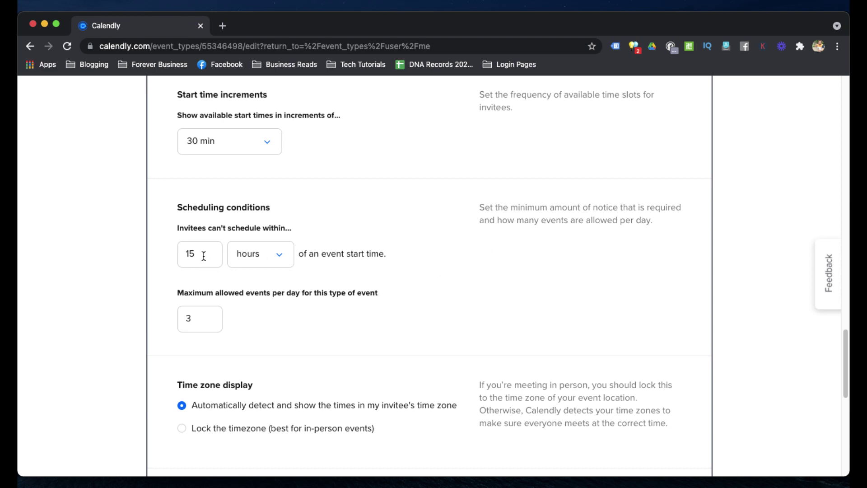
Step: Examine the minimum scheduling notice, maximum events per day, time zone display and secret event settings
double_click(190, 254)
click(199, 264)
click(195, 318)
click(482, 295)
drag(216, 293, 351, 286)
click(380, 324)
scroll(463, 328, down, 3)
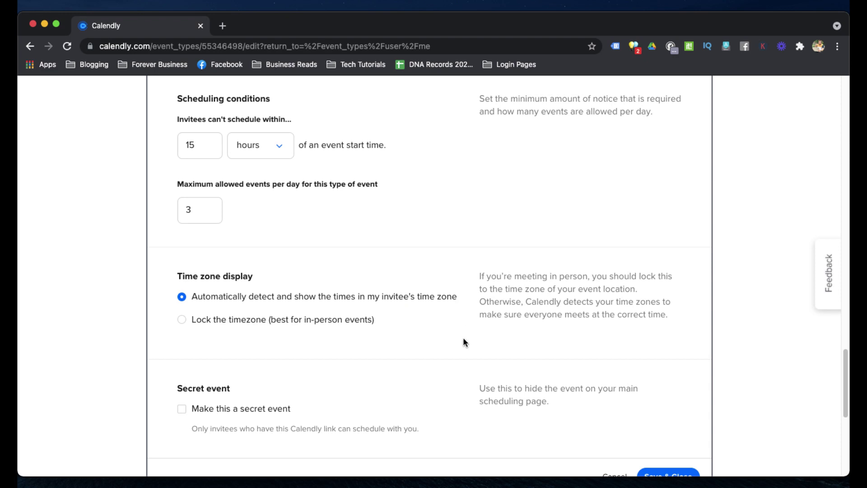
scroll(462, 337, down, 5)
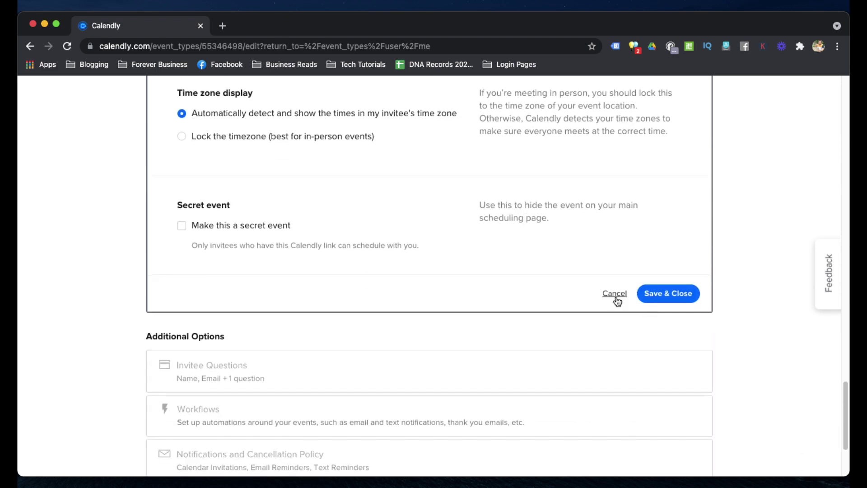
Step: Look back over the booking availability settings and close the section, discarding any unsaved changes
click(615, 296)
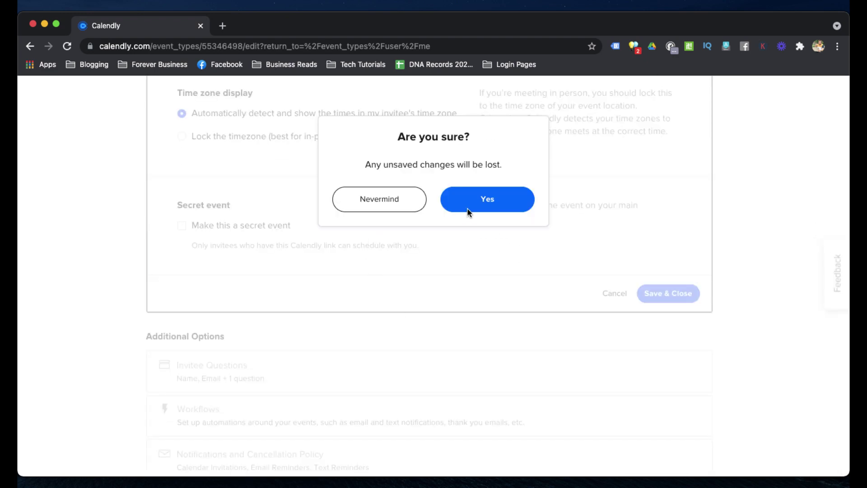
click(443, 202)
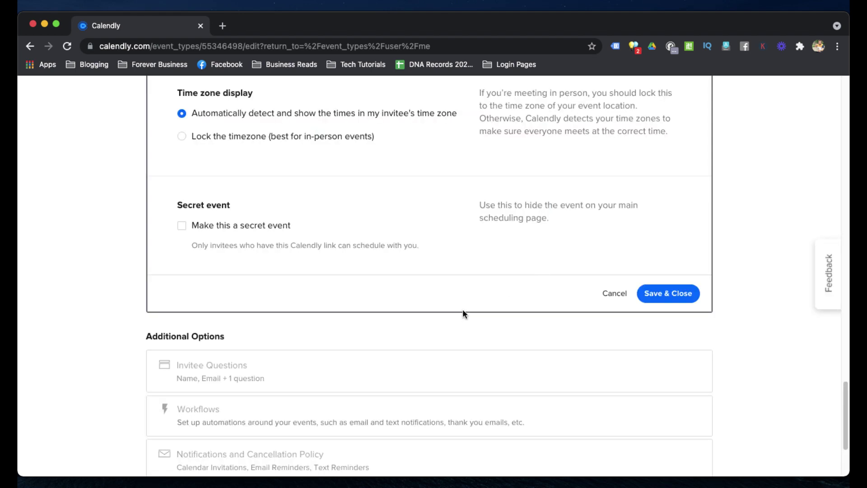
scroll(406, 282, up, 10)
scroll(420, 288, up, 20)
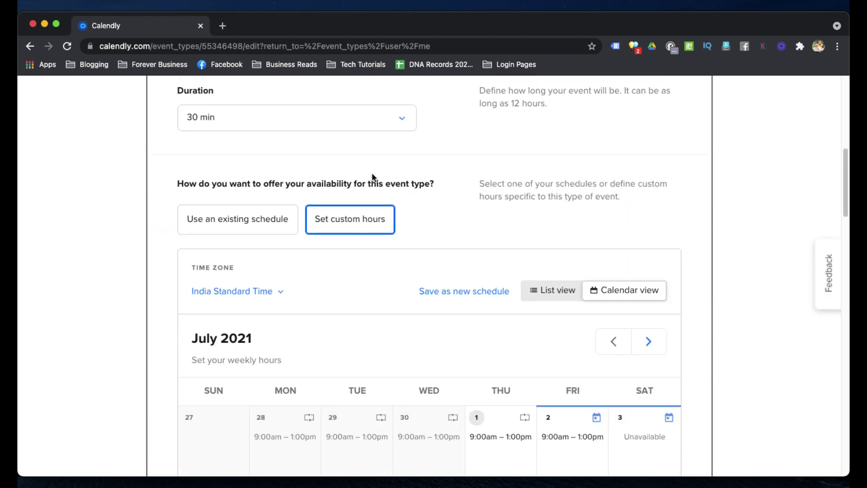
scroll(394, 228, up, 10)
scroll(416, 267, down, 20)
scroll(418, 277, down, 10)
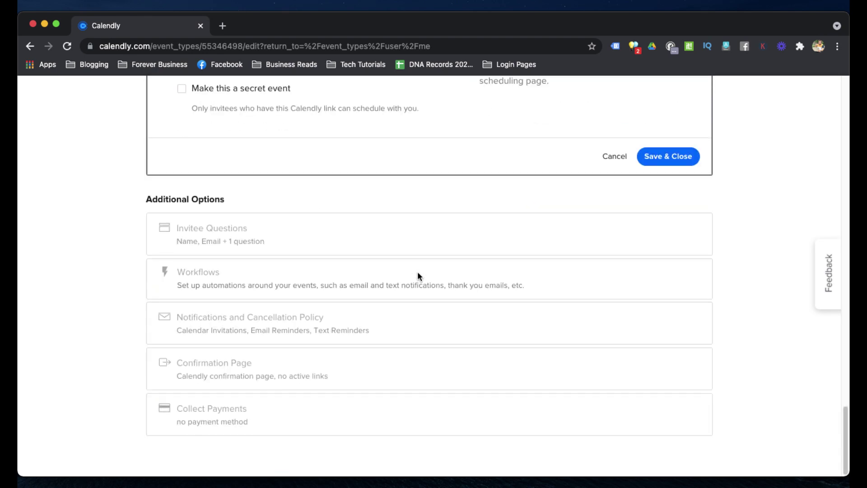
click(618, 157)
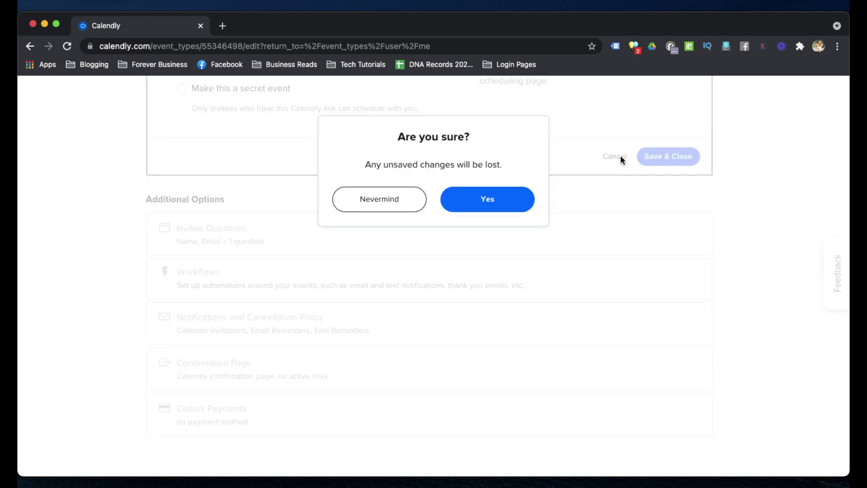
click(498, 200)
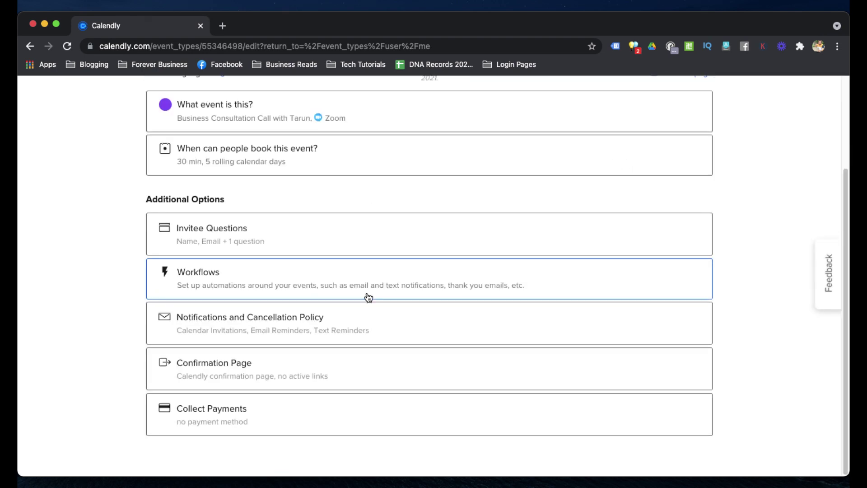
Step: Open the invitee questions and review the name, email and meeting preparation fields
click(242, 236)
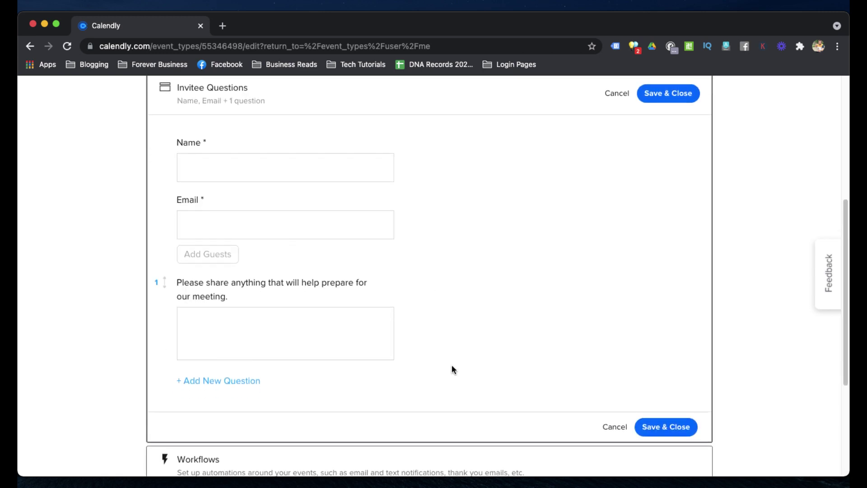
scroll(451, 367, up, 2)
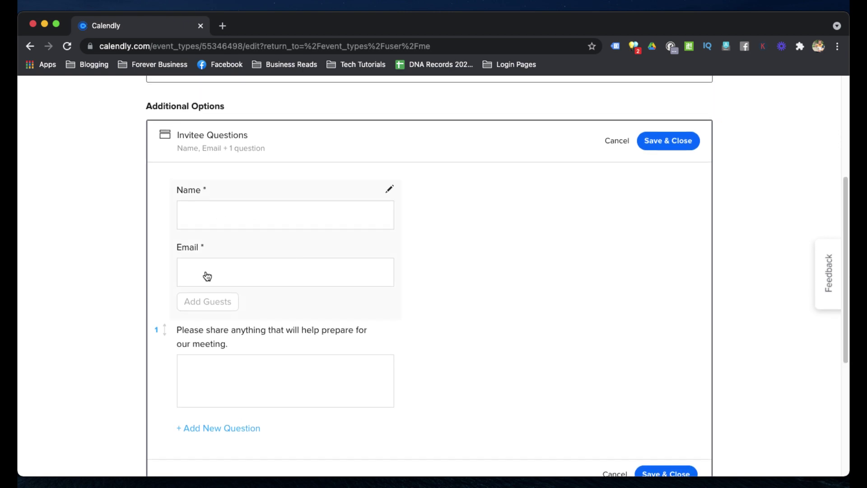
scroll(248, 343, down, 1)
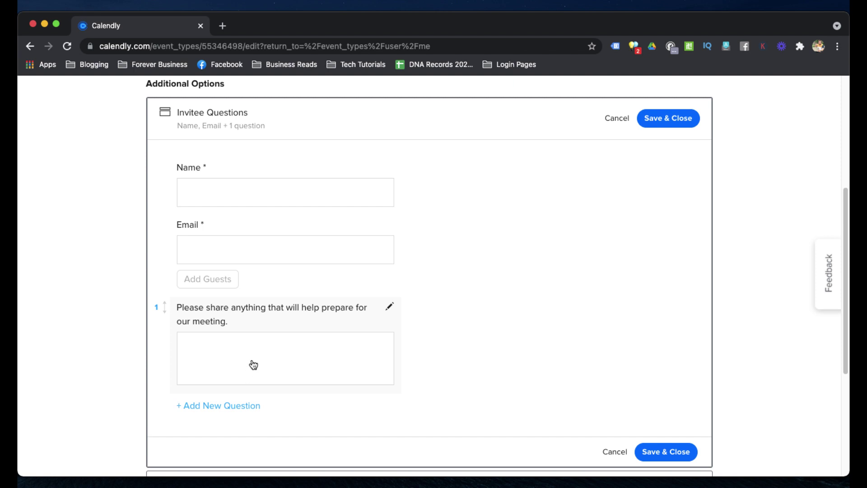
scroll(210, 318, down, 3)
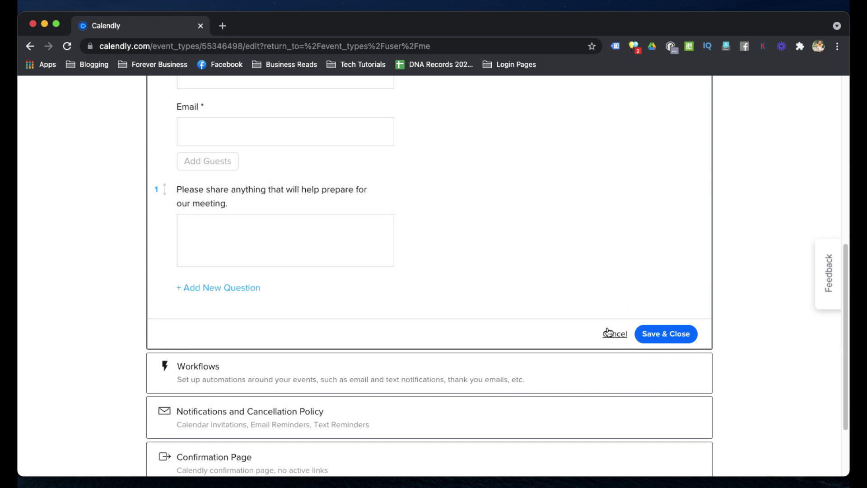
Step: Open the public booking page of the Business Consultation Call in a new browser tab
click(225, 27)
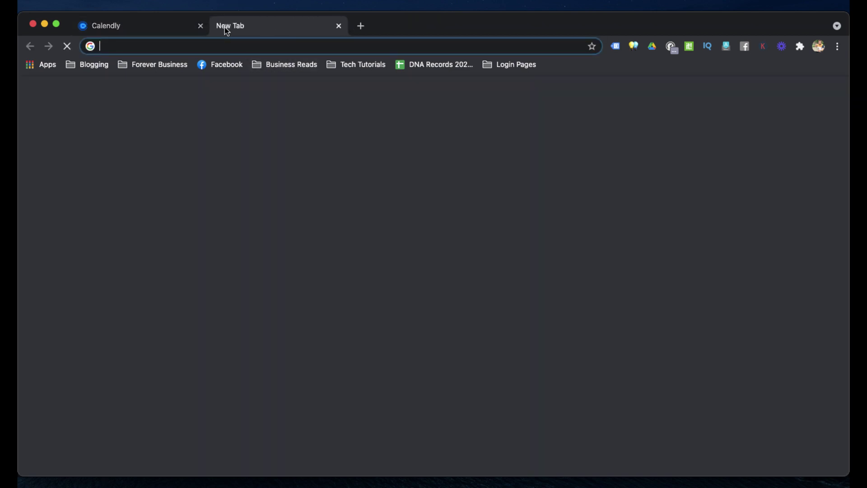
text(cal)
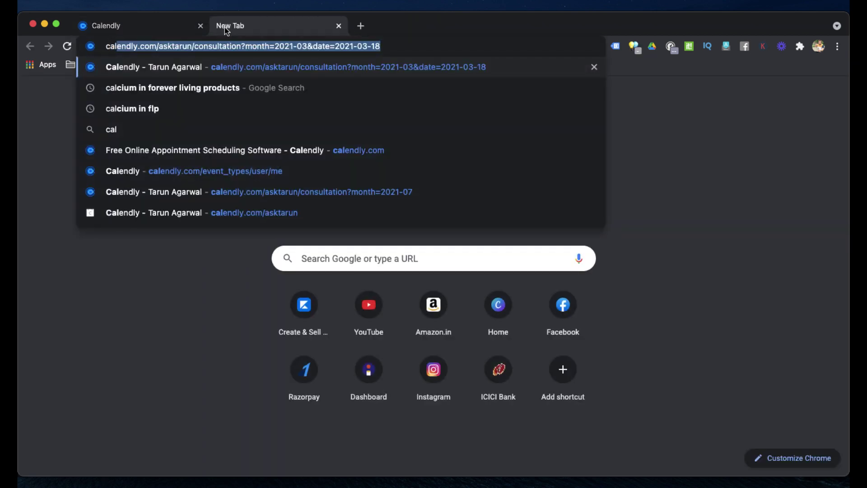
key(Return)
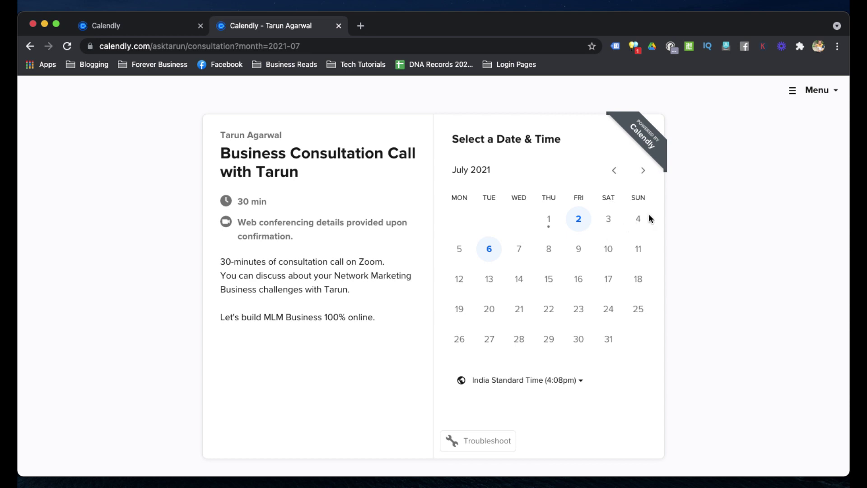
Step: Preview the invitee's booking flow by choosing Friday, July 2, and confirming the 9:30am slot to reach the details form
click(582, 223)
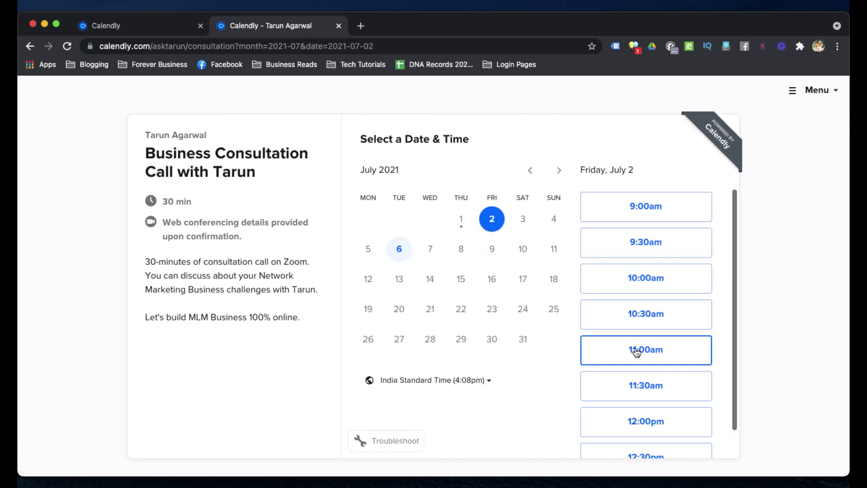
scroll(635, 352, down, 1)
scroll(645, 333, up, 1)
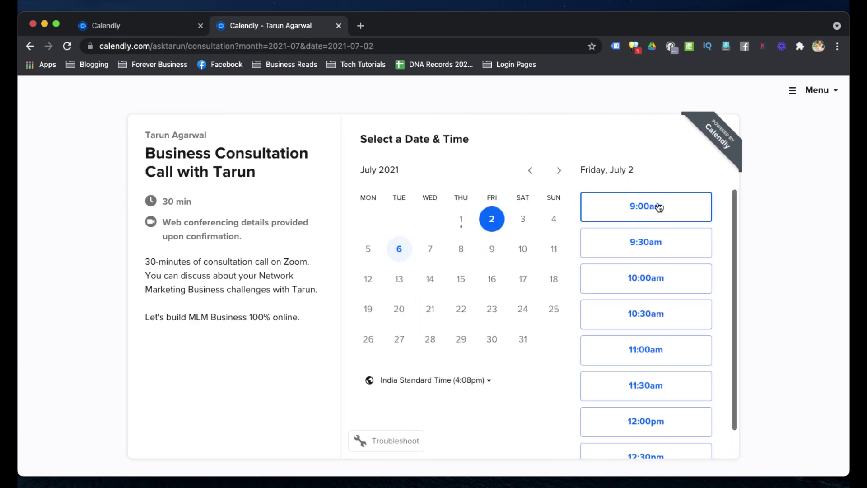
scroll(642, 397, down, 1)
scroll(639, 285, up, 1)
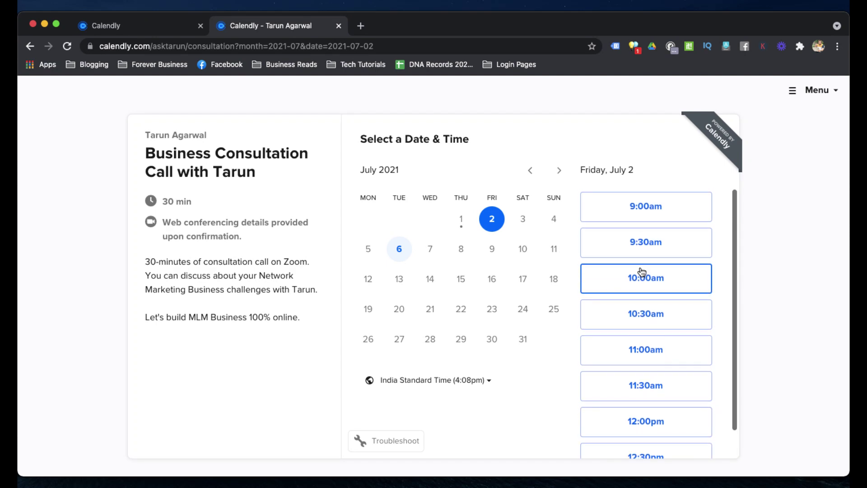
click(679, 247)
click(705, 250)
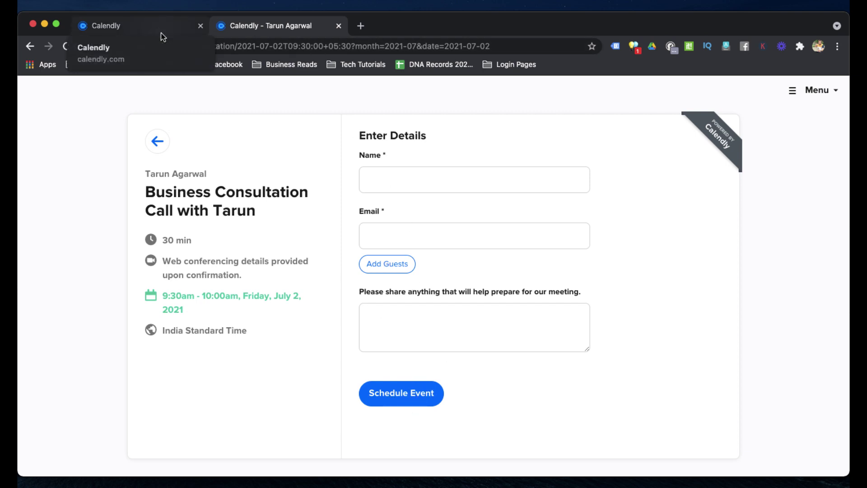
Step: Return to the event type editor and save and close the invitee questions
click(162, 33)
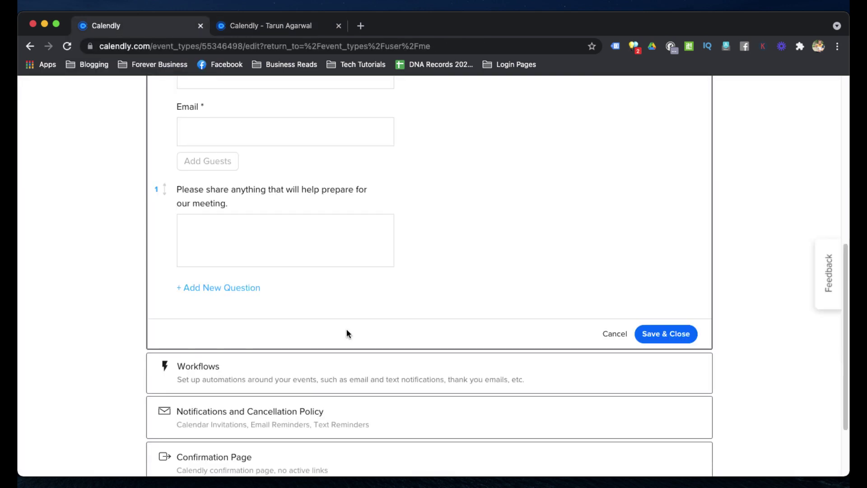
scroll(397, 347, down, 1)
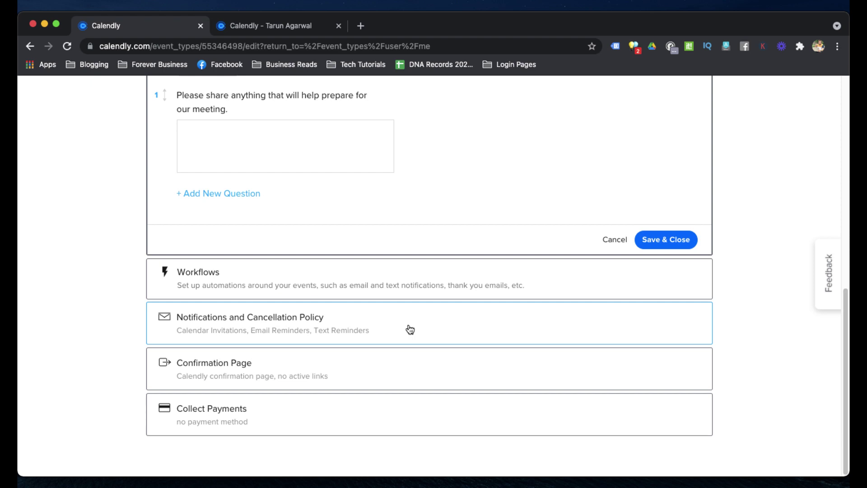
click(690, 238)
Step: Review the calendar invitation, email reminder, follow-up and text reminder options under notifications, and close them without saving
scroll(367, 273, up, 3)
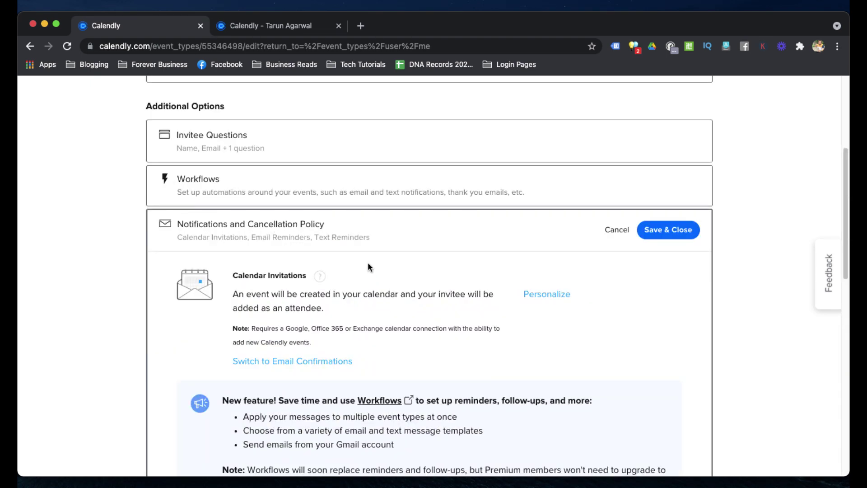
scroll(474, 348, down, 5)
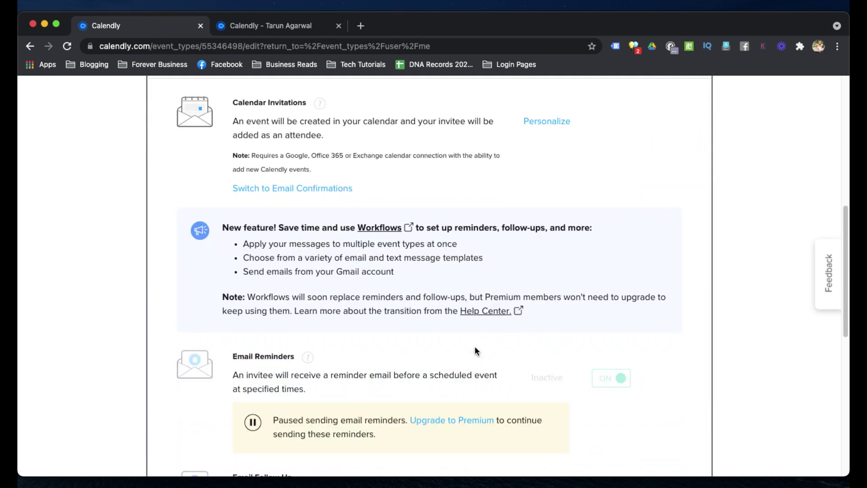
scroll(469, 280, down, 2)
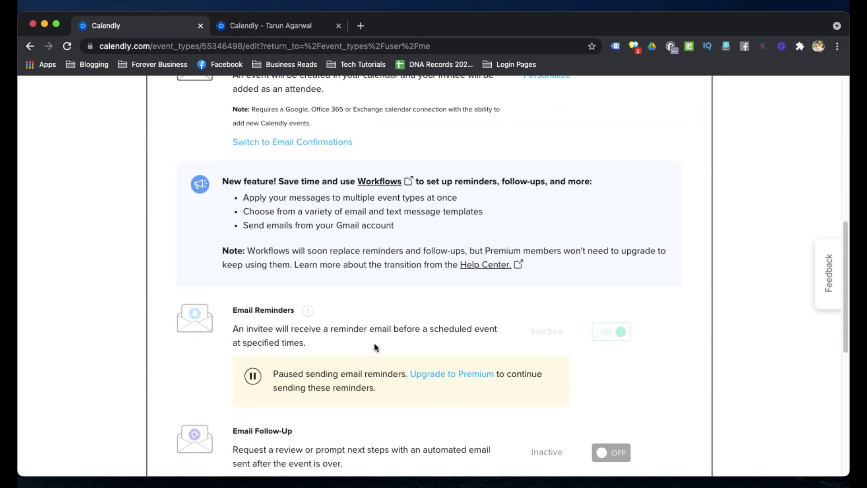
scroll(384, 340, down, 3)
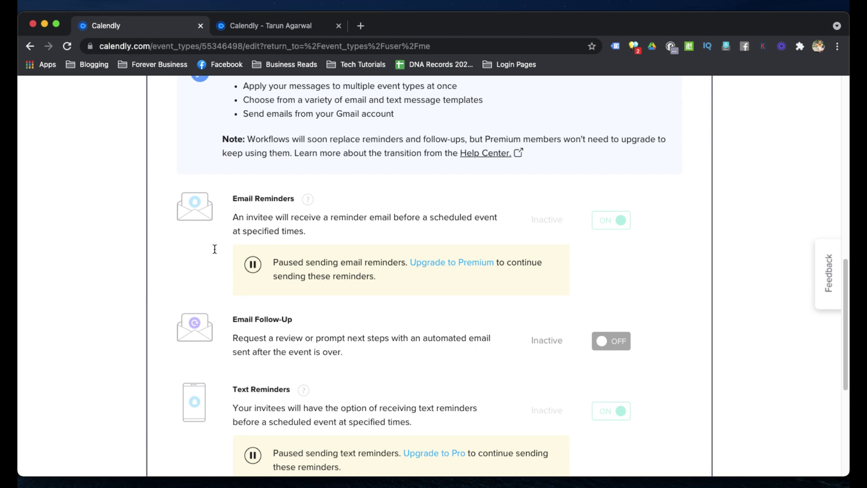
scroll(419, 342, down, 4)
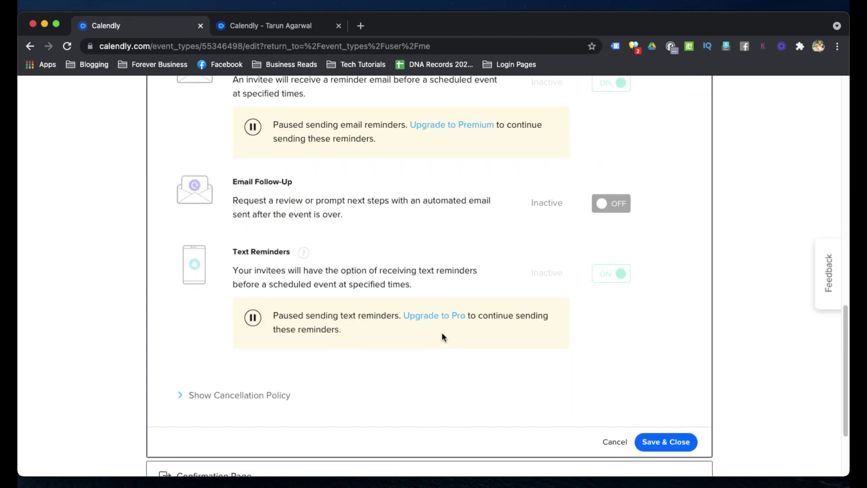
click(623, 443)
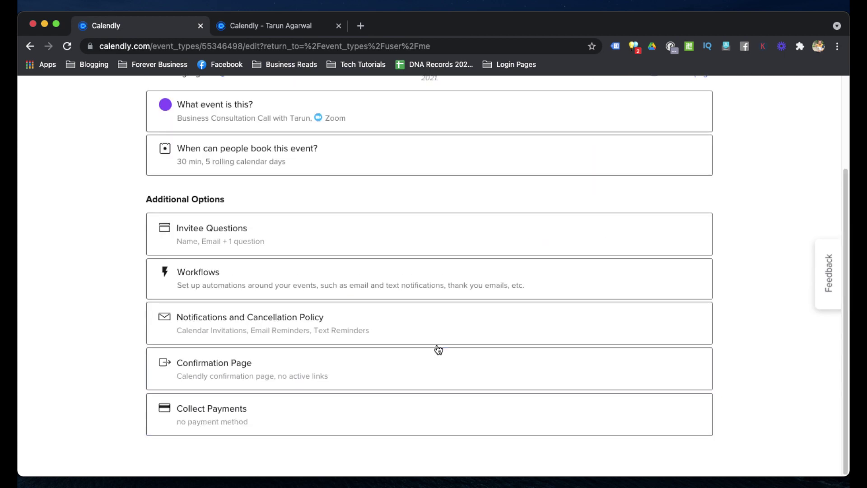
Step: Review the confirmation page settings and the custom link form, and close both without saving
click(239, 376)
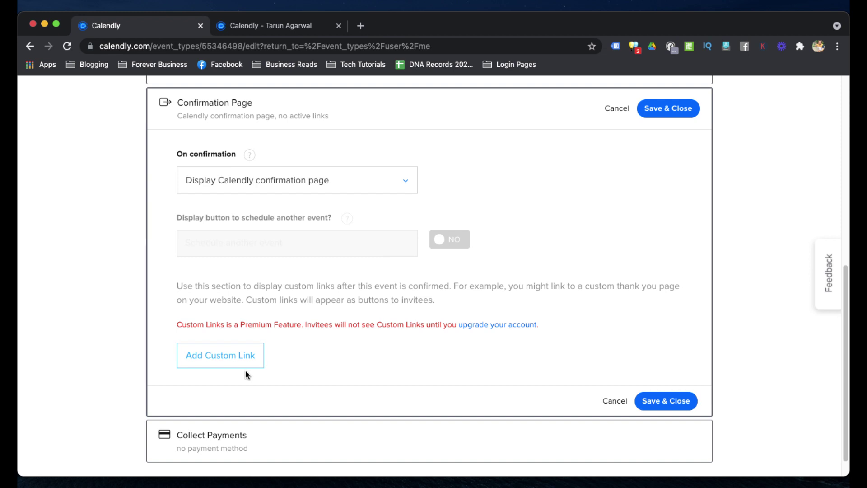
click(227, 354)
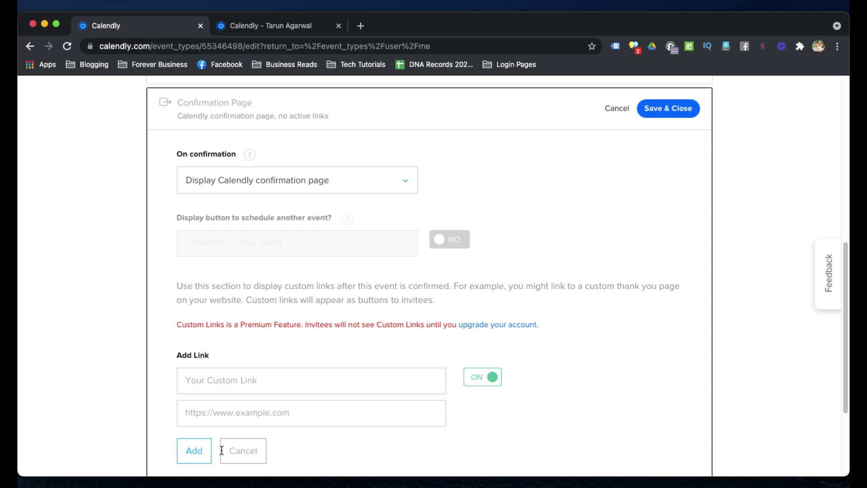
click(244, 450)
click(622, 401)
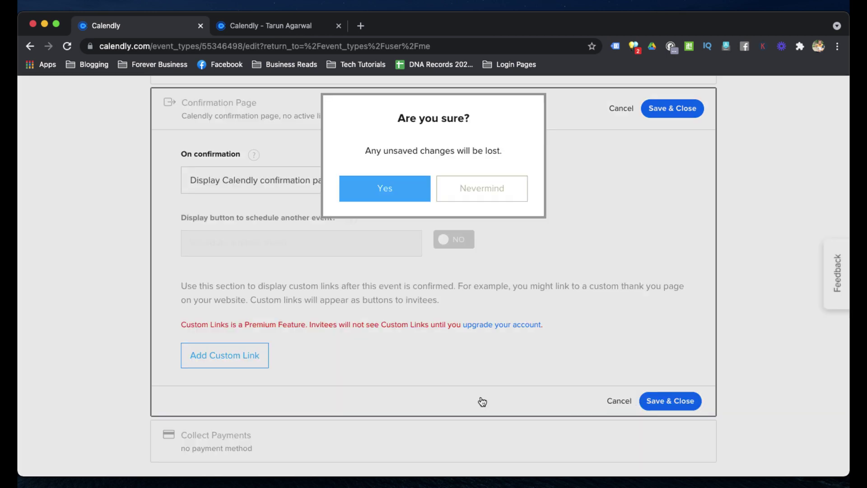
click(397, 183)
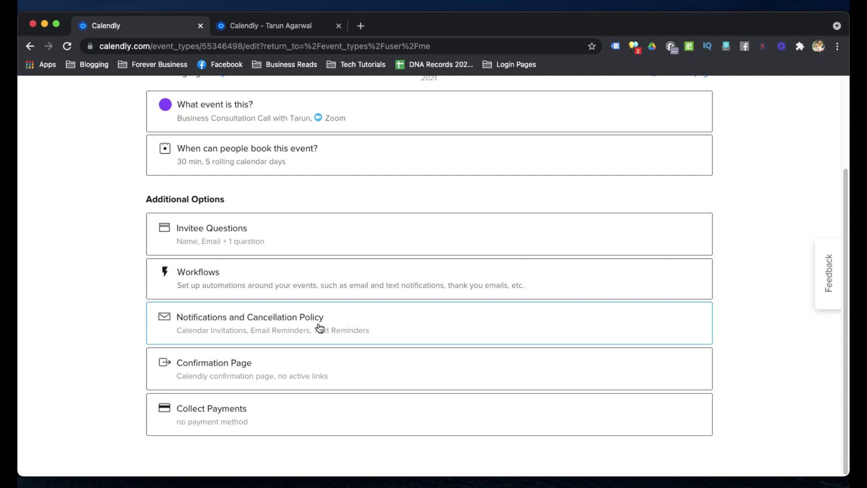
Step: Review the event's Stripe and PayPal payment collection options and close them without saving
click(236, 410)
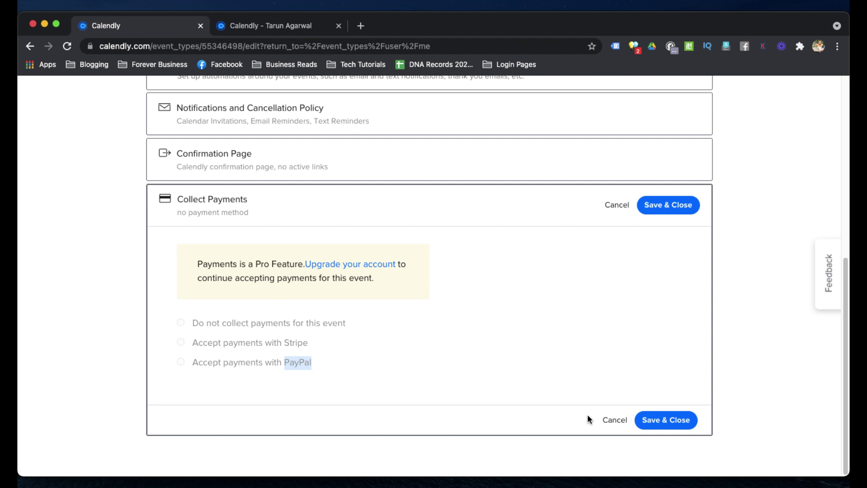
click(615, 420)
scroll(356, 349, up, 3)
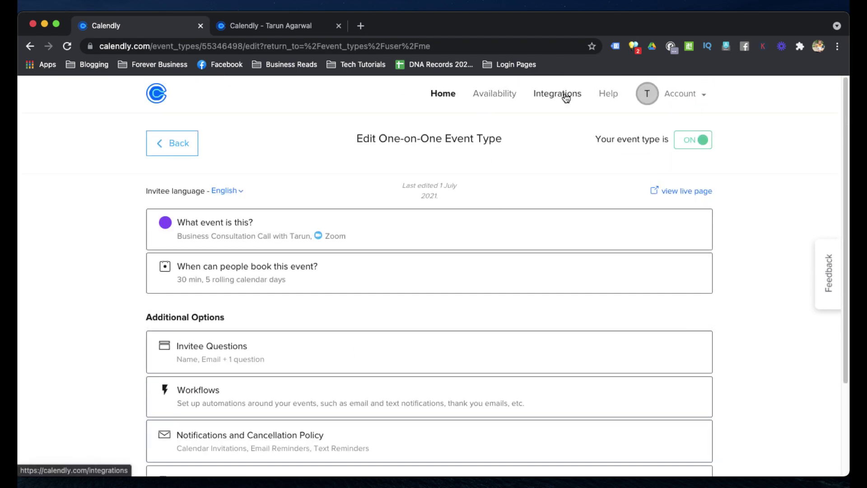
Step: Open the integrations overview and examine the available services, from Calendly for Chrome through Calendar Connections
click(566, 98)
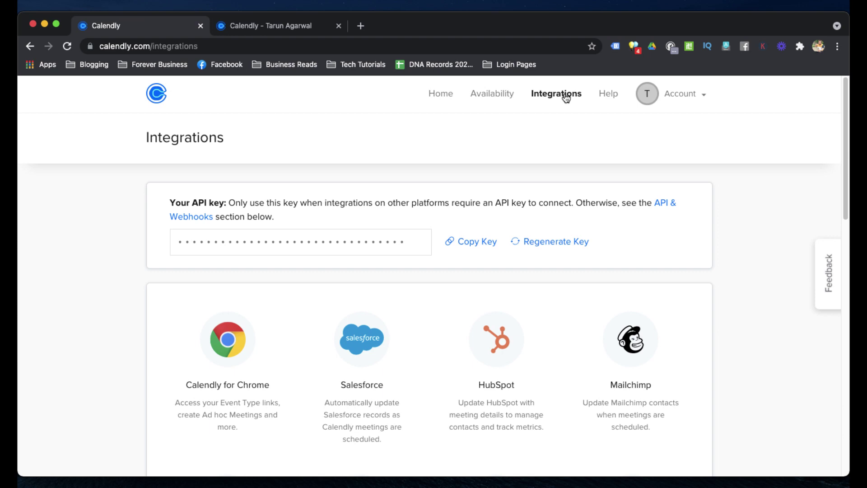
scroll(457, 274, down, 3)
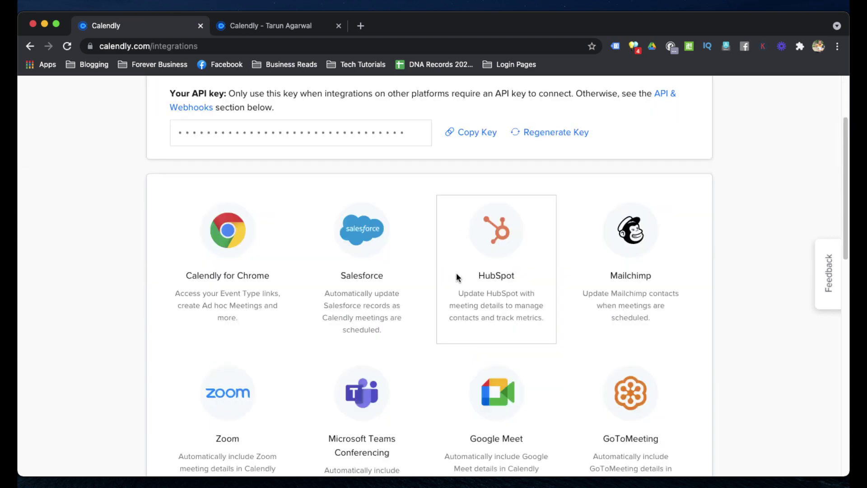
scroll(457, 273, down, 1)
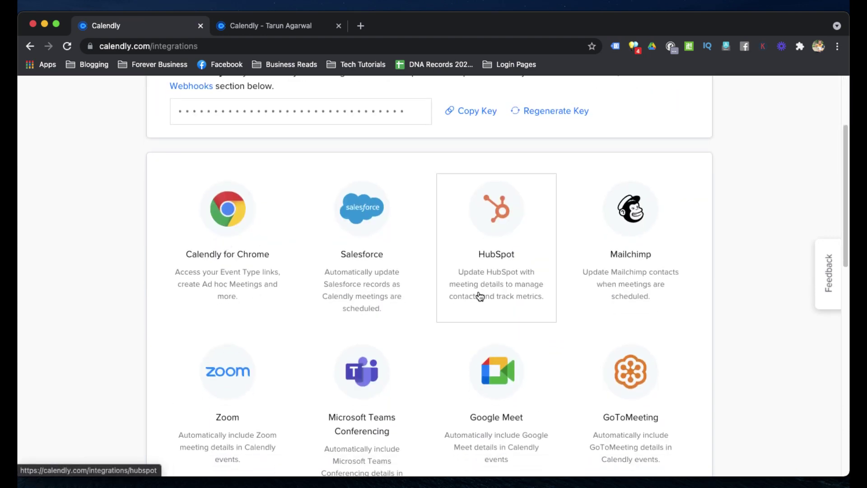
scroll(483, 293, down, 4)
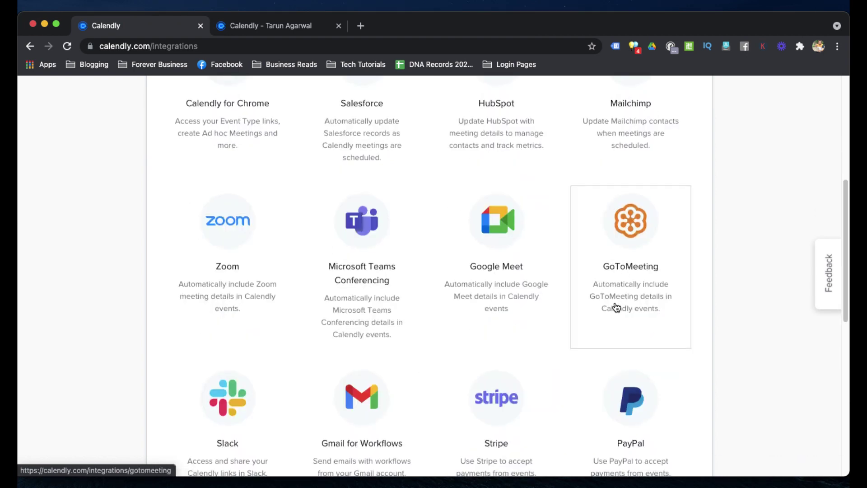
scroll(615, 305, down, 3)
scroll(353, 352, down, 3)
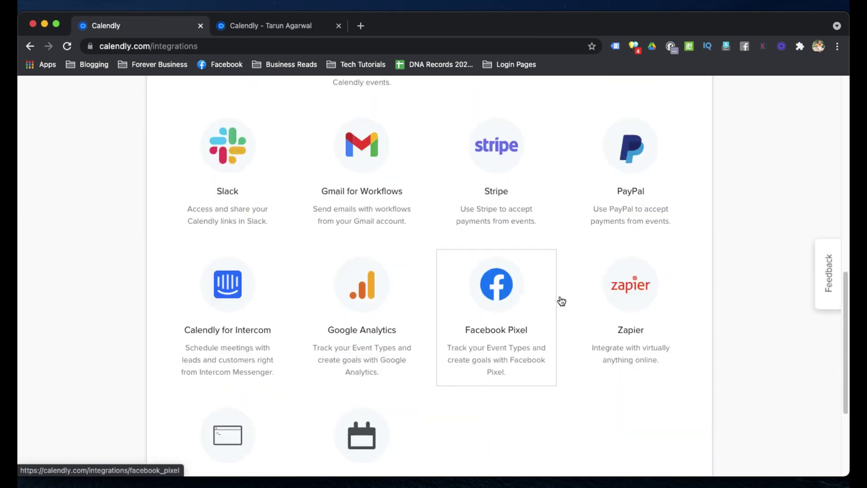
scroll(506, 363, down, 3)
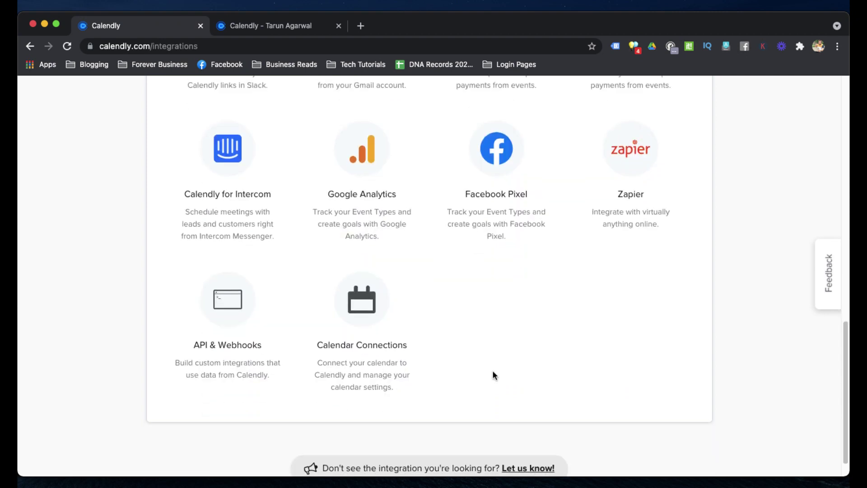
scroll(493, 372, up, 15)
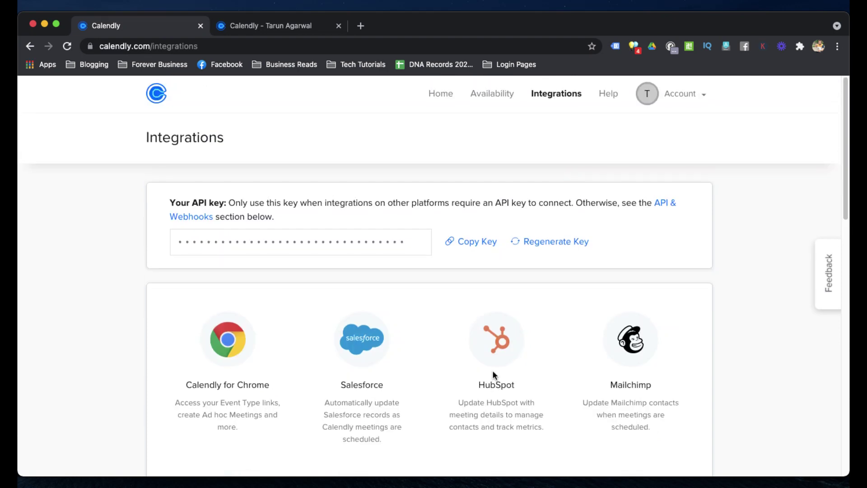
Step: Check the Zoom integration's connected account and the selected time slot on the public booking page, and return to the integrations overview
scroll(493, 372, down, 3)
click(227, 365)
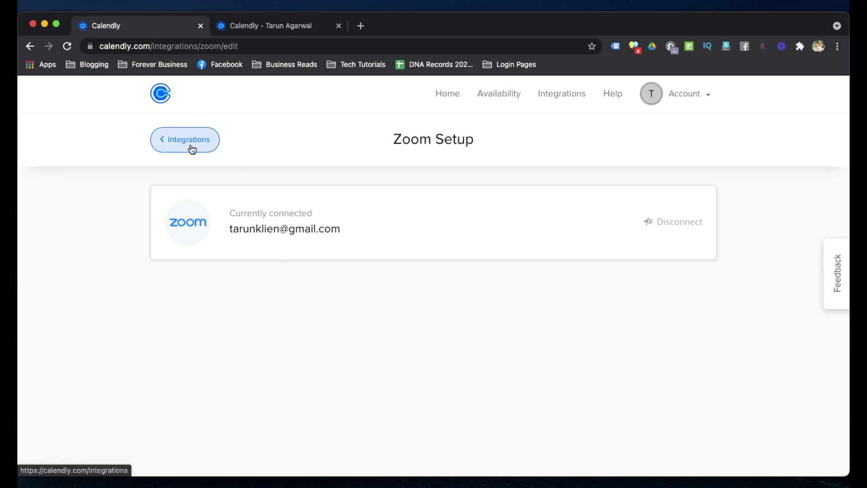
click(273, 25)
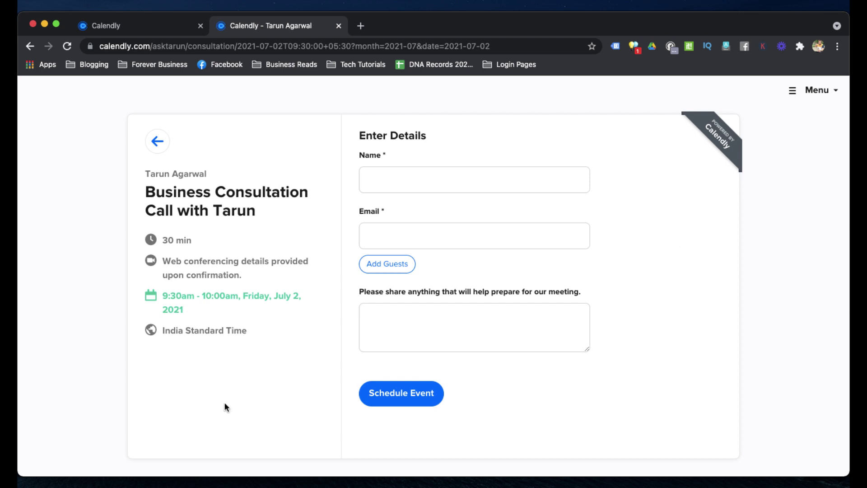
drag(162, 294, 212, 292)
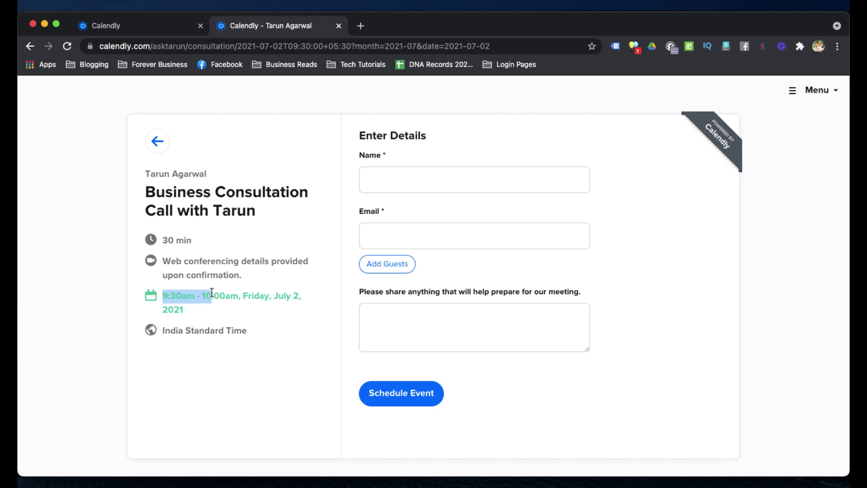
click(150, 27)
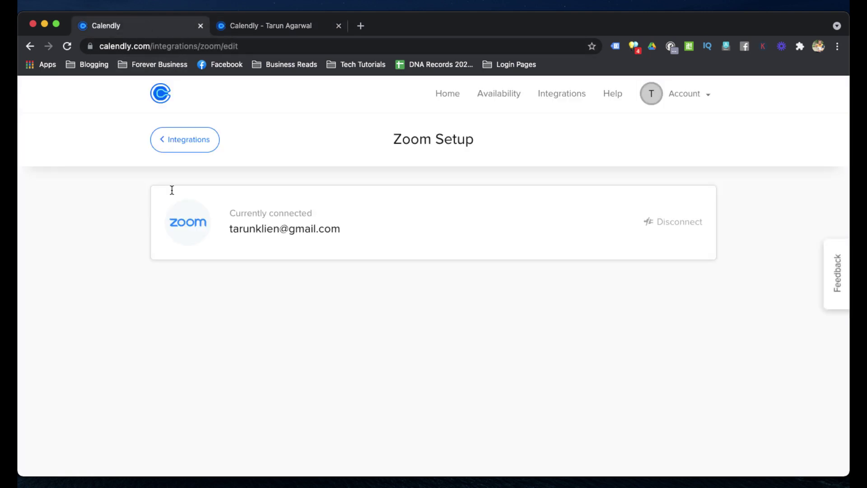
click(191, 146)
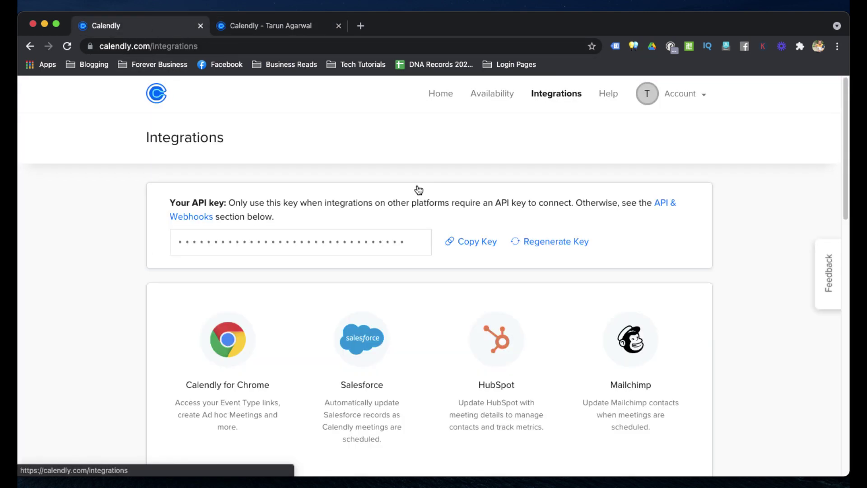
Step: Return to the event types list and view the Business Consultation Call's management options, closing them without choosing any
click(441, 95)
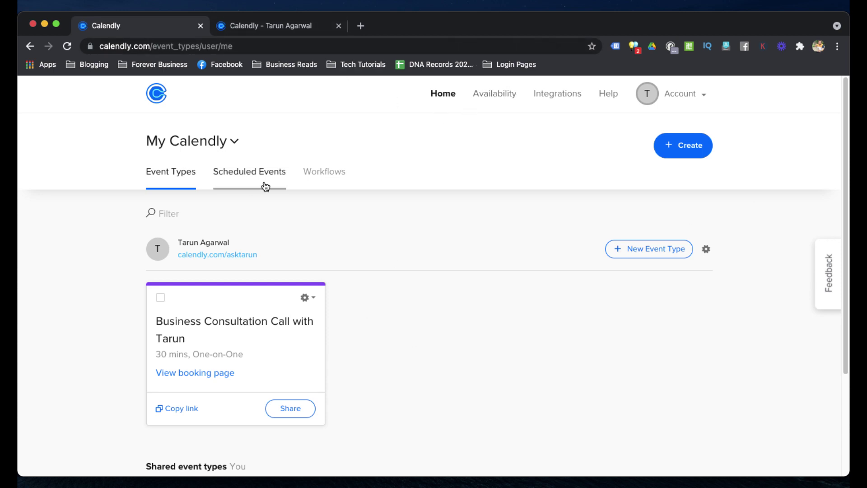
click(305, 299)
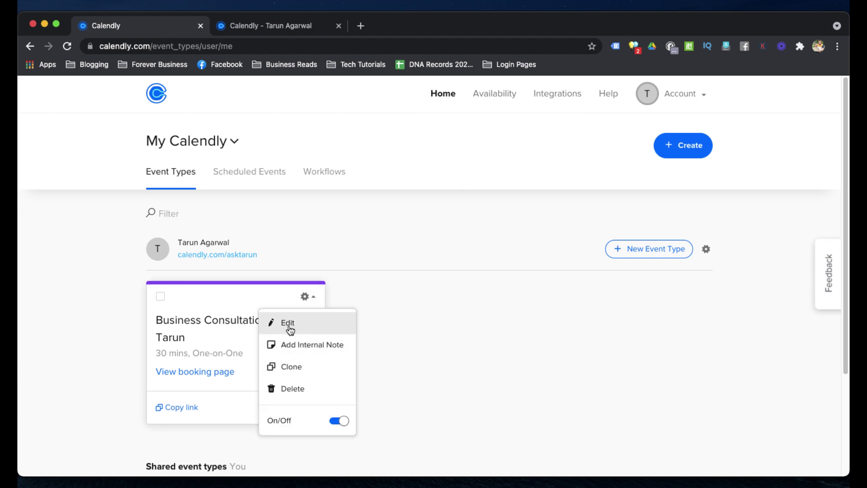
click(454, 315)
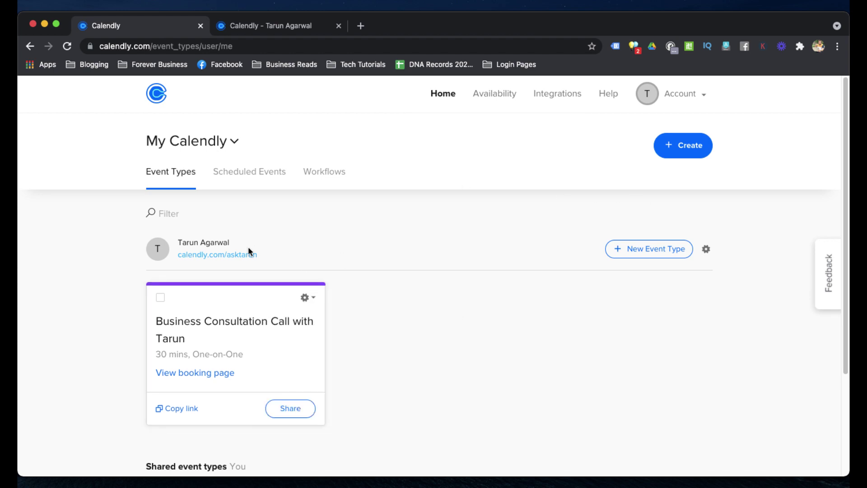
Step: Copy the Business Consultation Call's booking link, open it in a new browser tab, and return to the event types list
click(179, 409)
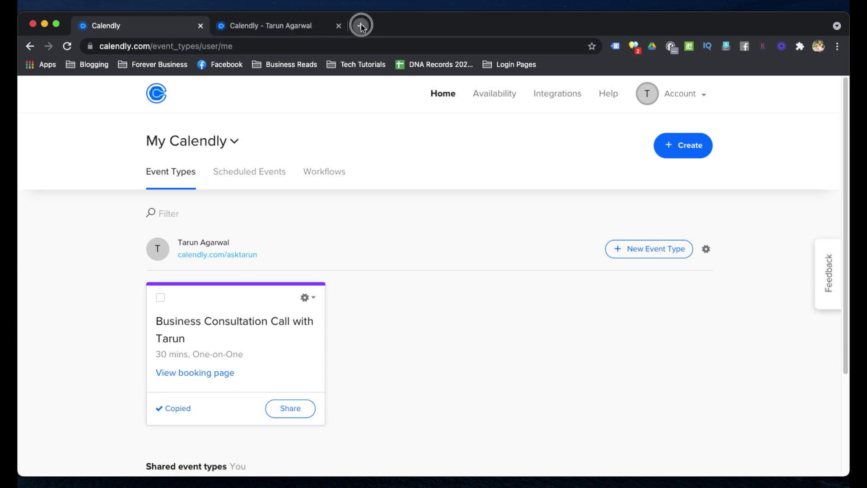
click(361, 27)
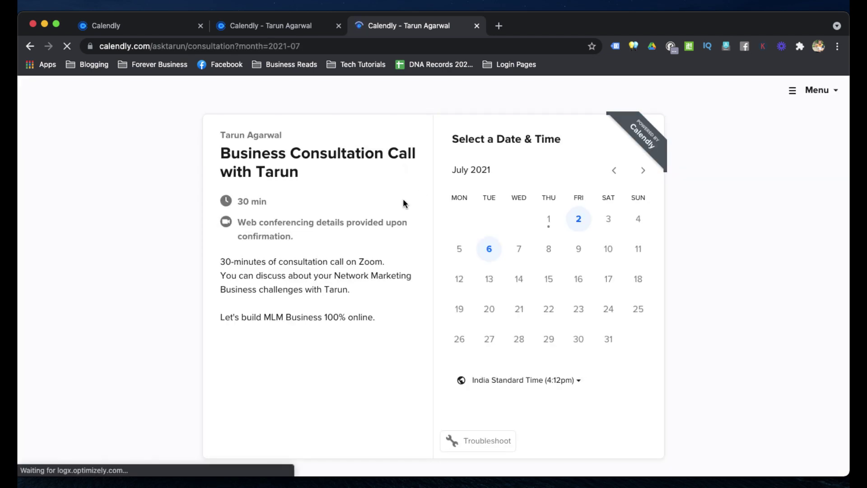
click(166, 28)
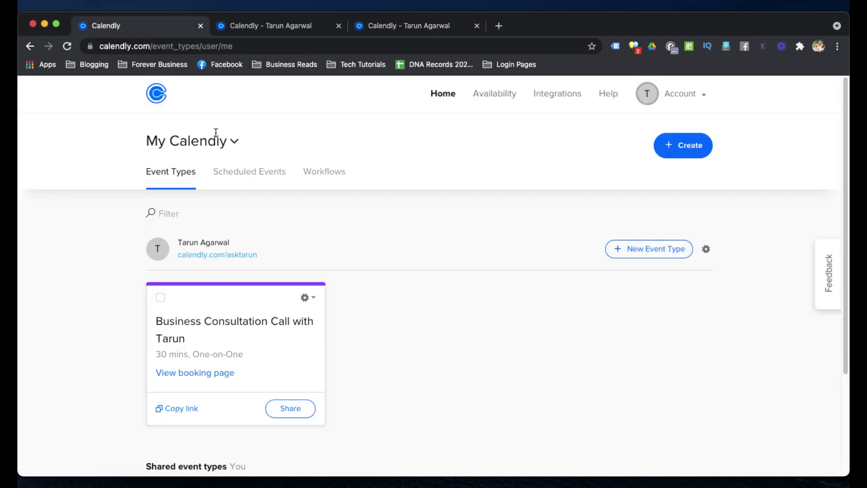